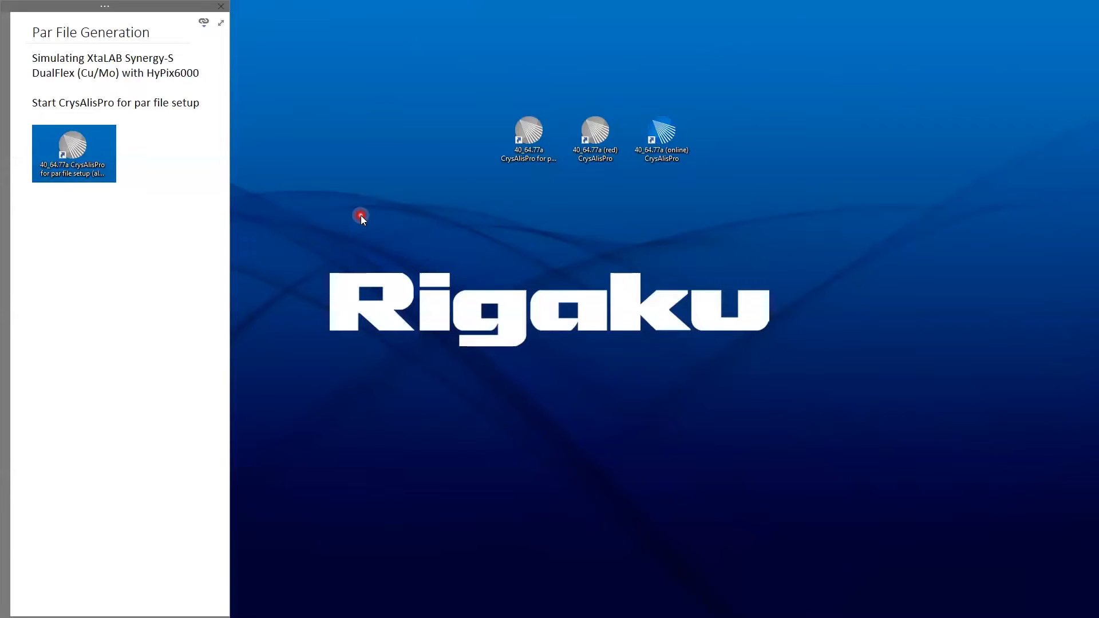
# Step: Bring up the Simulator Setup notes page and launch CrysAlisPro for par file setup from the desktop
pyautogui.click(93, 214)
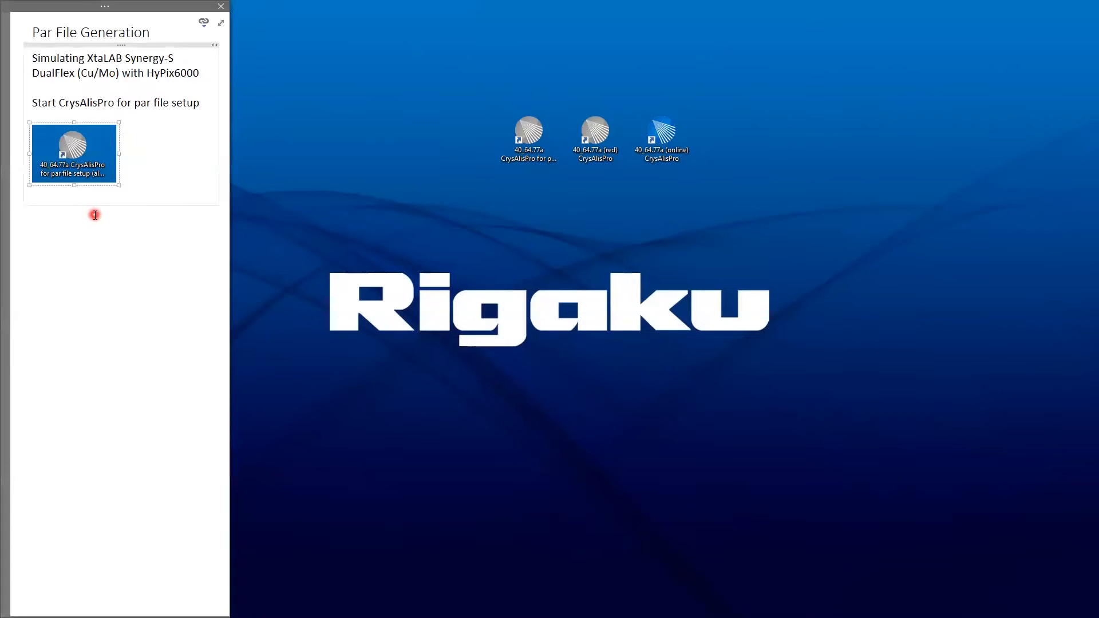
pyautogui.hotkey('ctrl', 'pagedown')
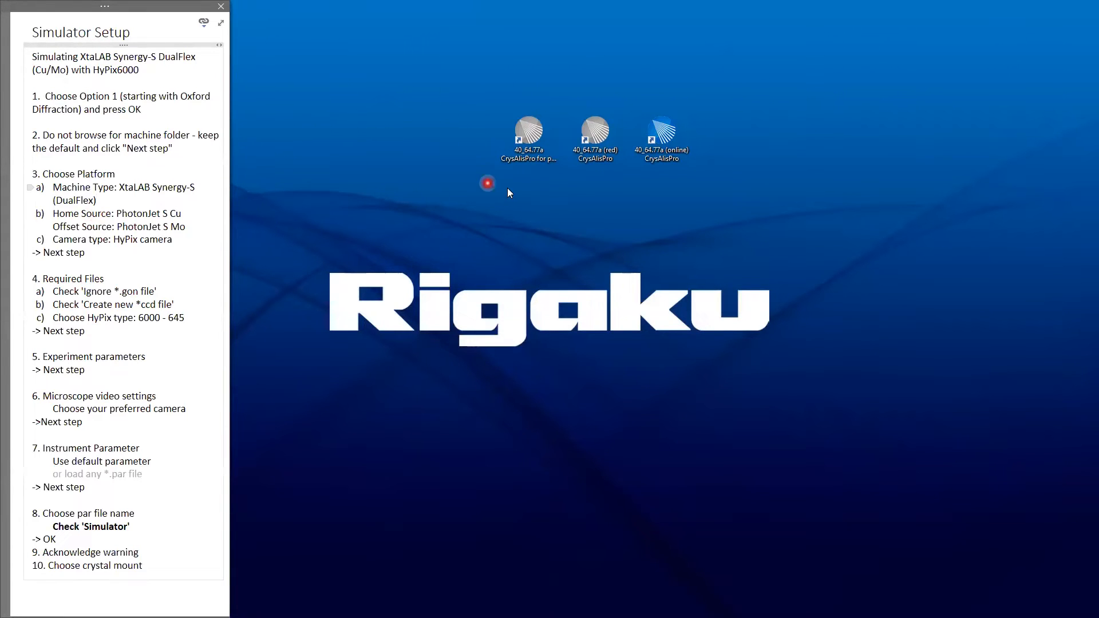
pyautogui.click(535, 137)
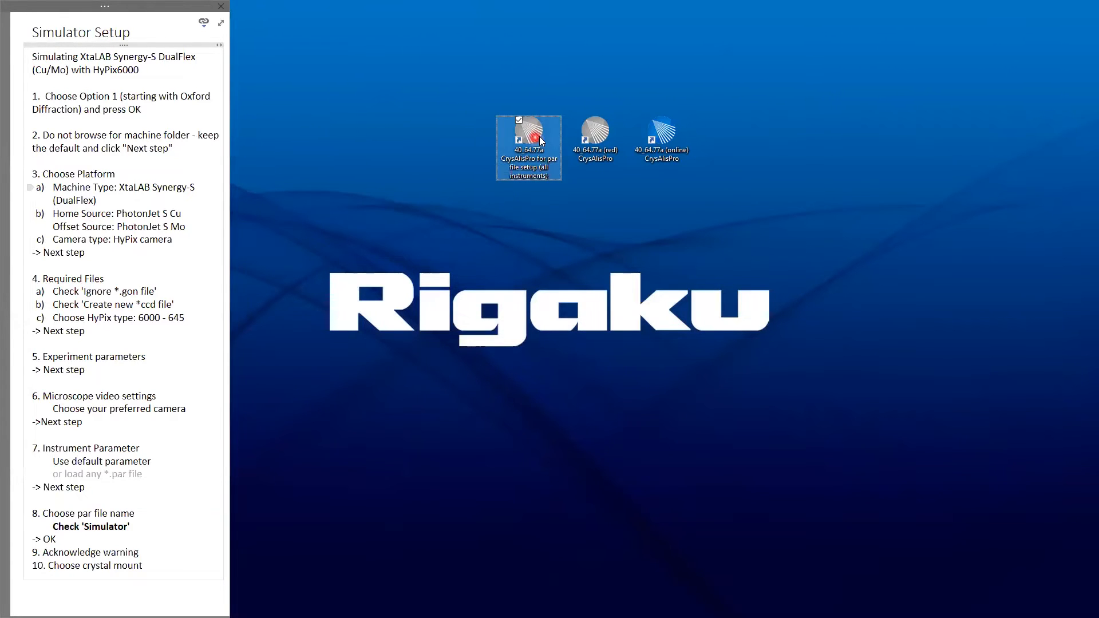
pyautogui.doubleClick(538, 133)
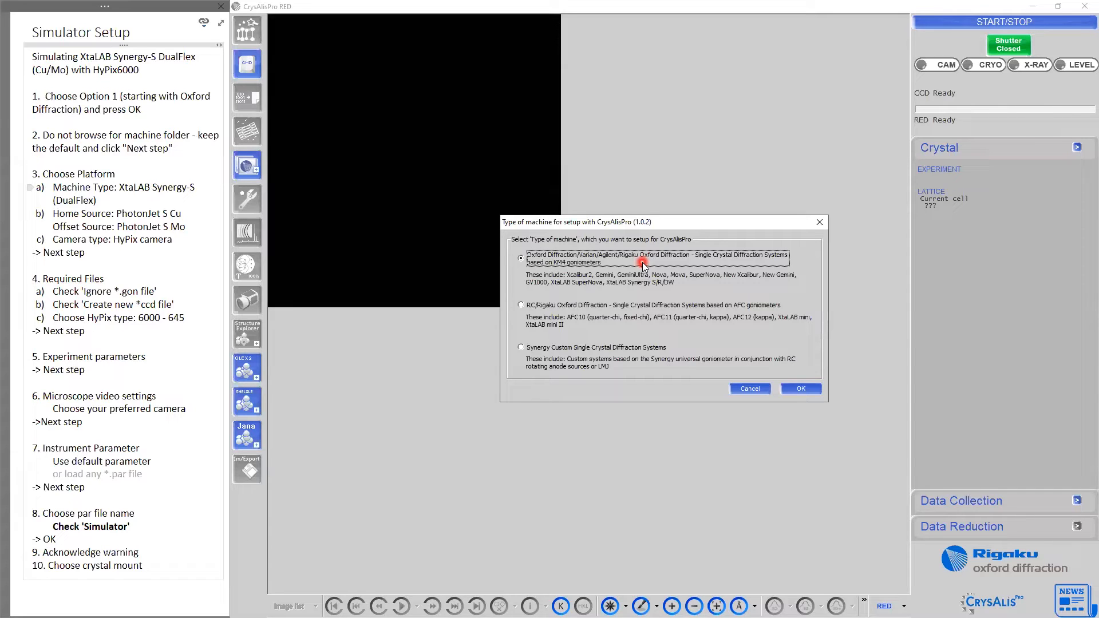
# Step: Accept the Oxford Diffraction machine type based on KM4 goniometers and keep the default machine folder C:\Xcalibur\corrections
pyautogui.click(794, 389)
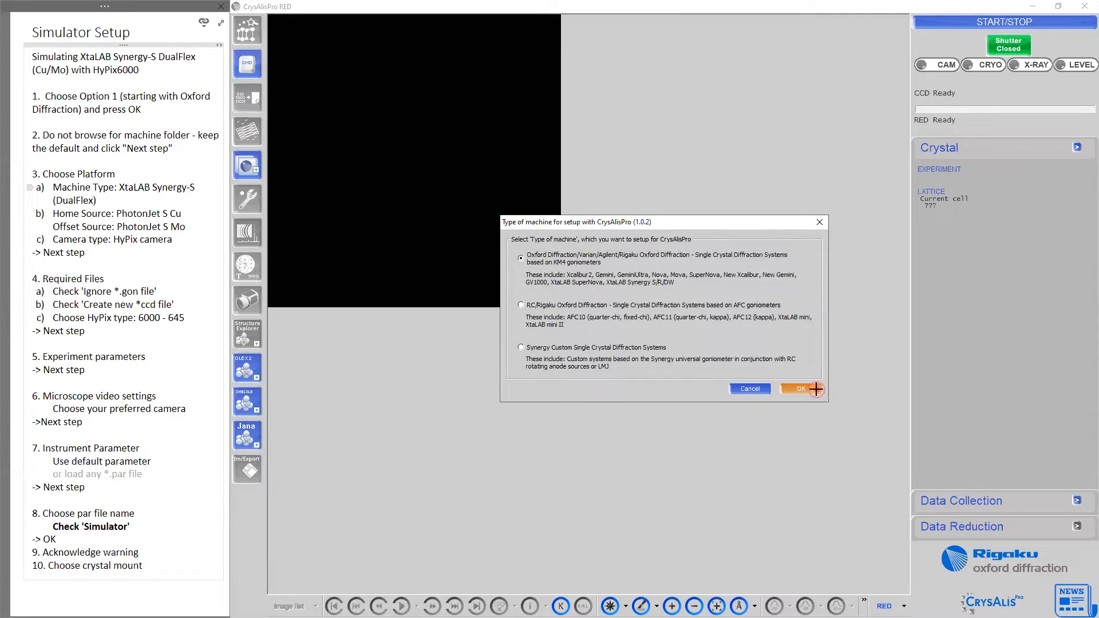
pyautogui.click(815, 390)
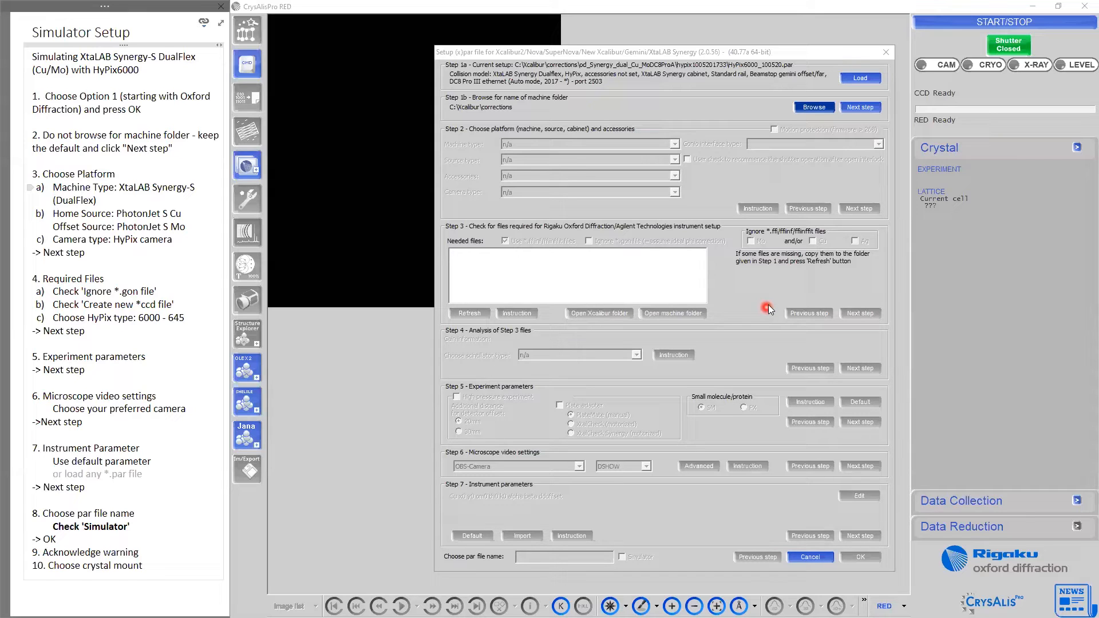
pyautogui.click(863, 107)
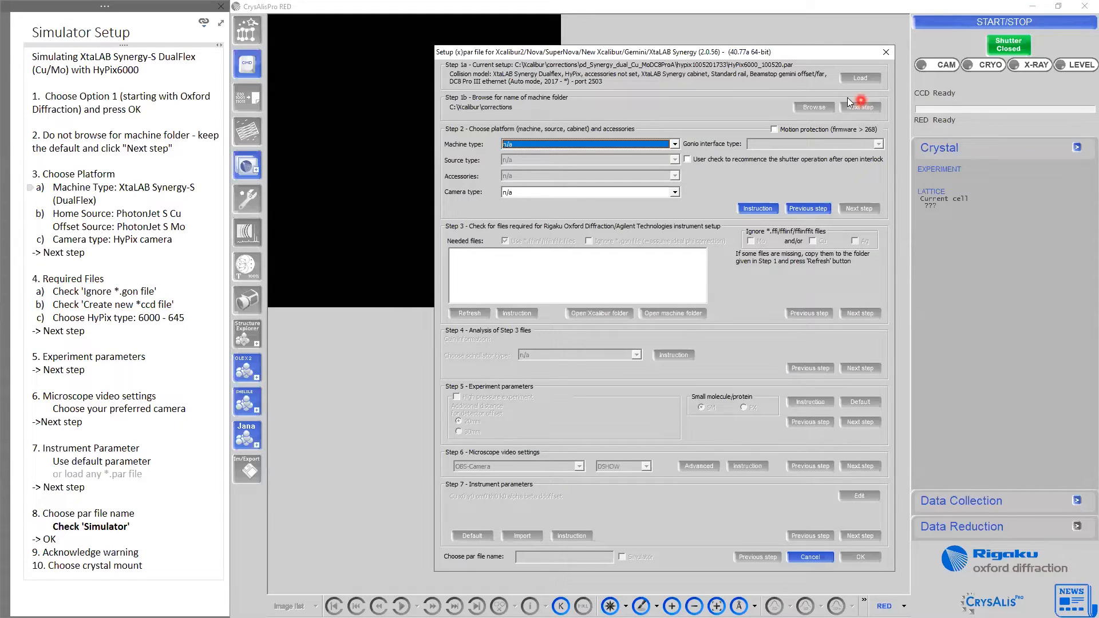
# Step: Set the platform to XtaLAB Synergy-S (DualFlex) with PhotonJet S Cu home source, PhotonJet S Mo offset source and HyPix camera, and accept it
pyautogui.click(674, 144)
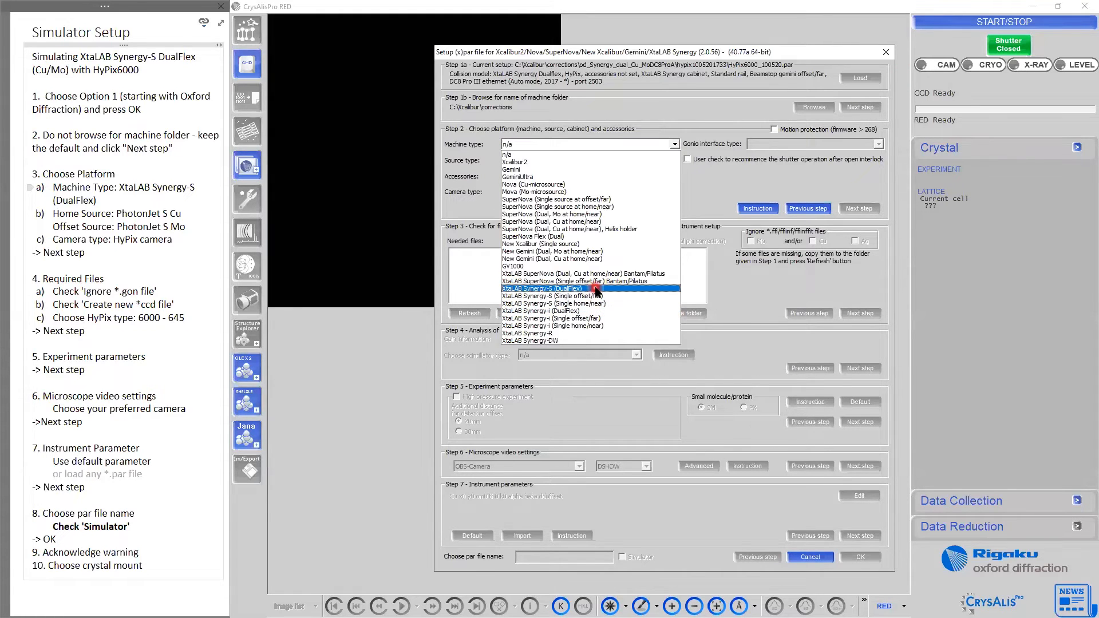
pyautogui.click(597, 289)
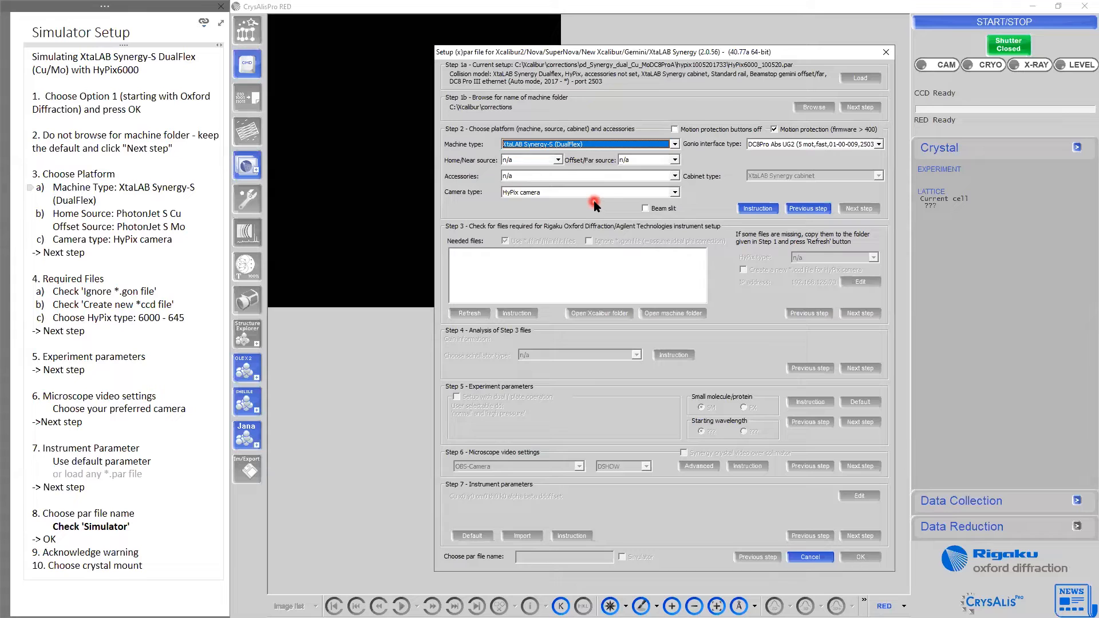
pyautogui.click(558, 161)
pyautogui.click(558, 199)
pyautogui.click(675, 160)
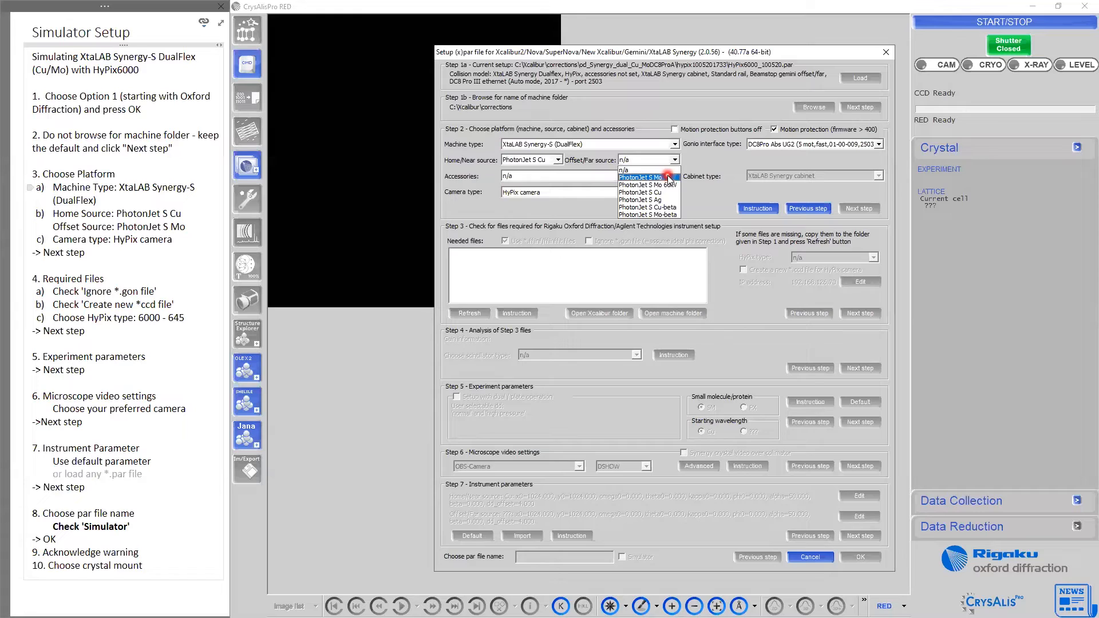
pyautogui.click(669, 178)
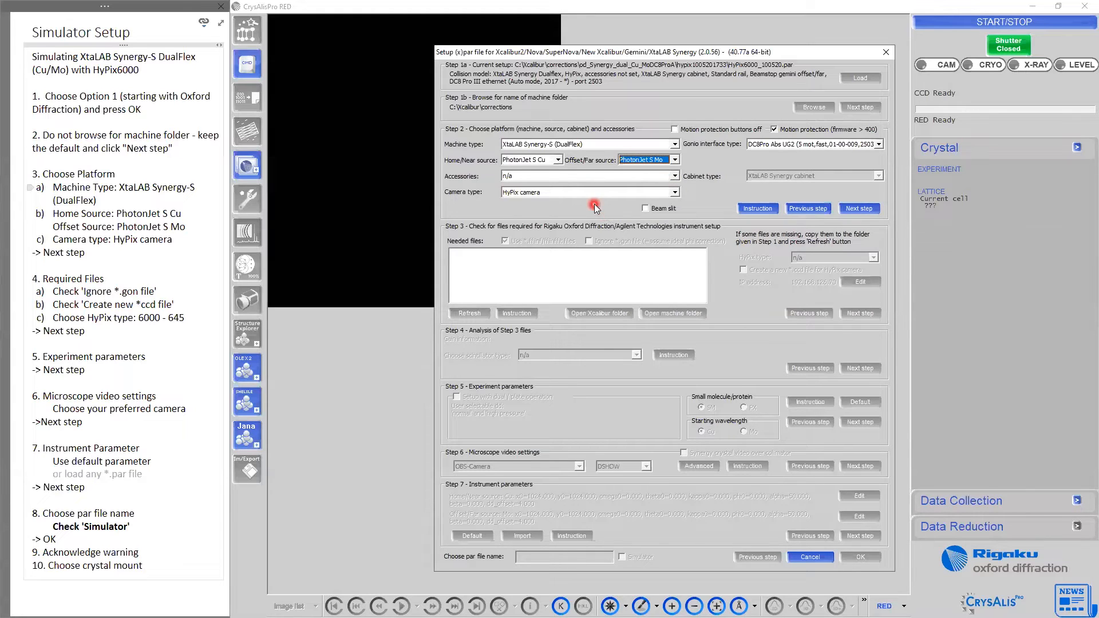
pyautogui.click(676, 193)
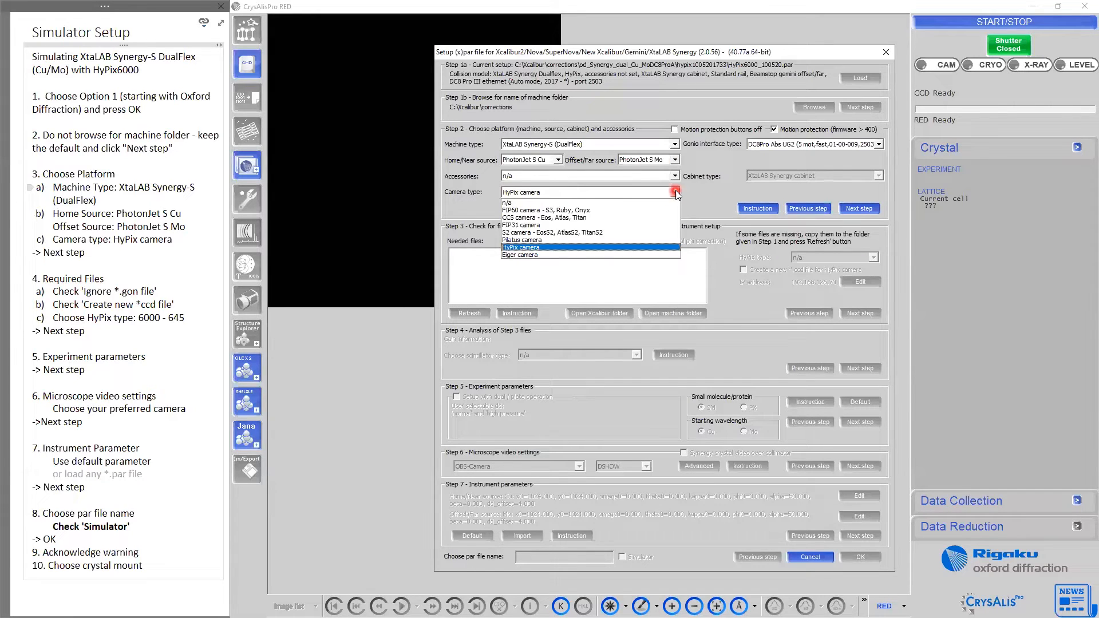
pyautogui.click(676, 192)
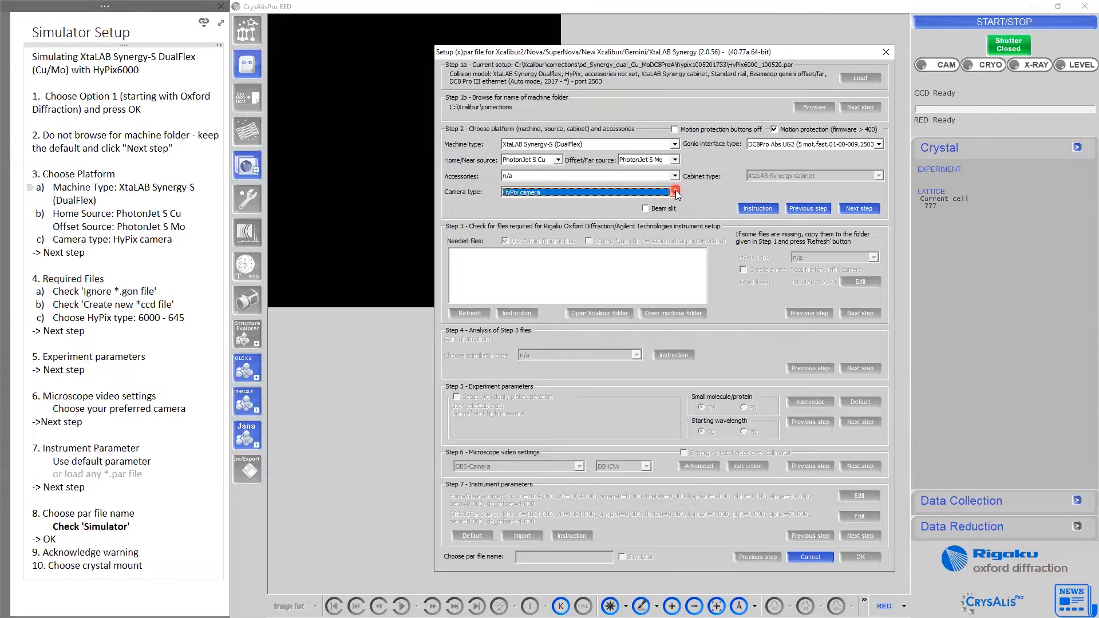
pyautogui.click(861, 208)
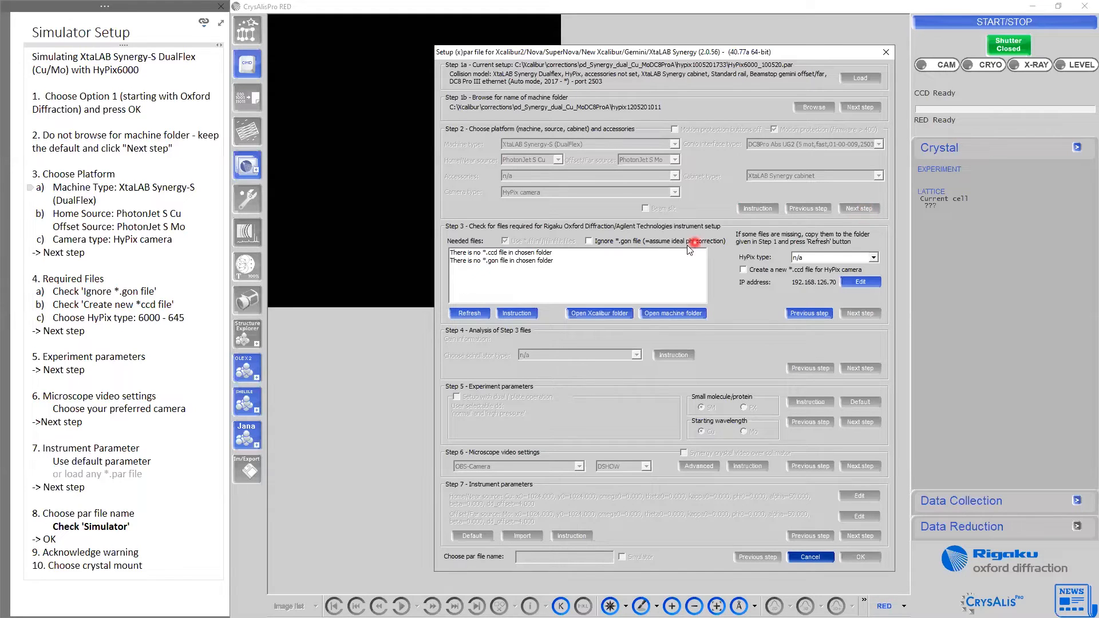
# Step: Ignore the *.gon file, create a new *.ccd file for HyPix type 6000 - 645, and accept the required files
pyautogui.click(652, 241)
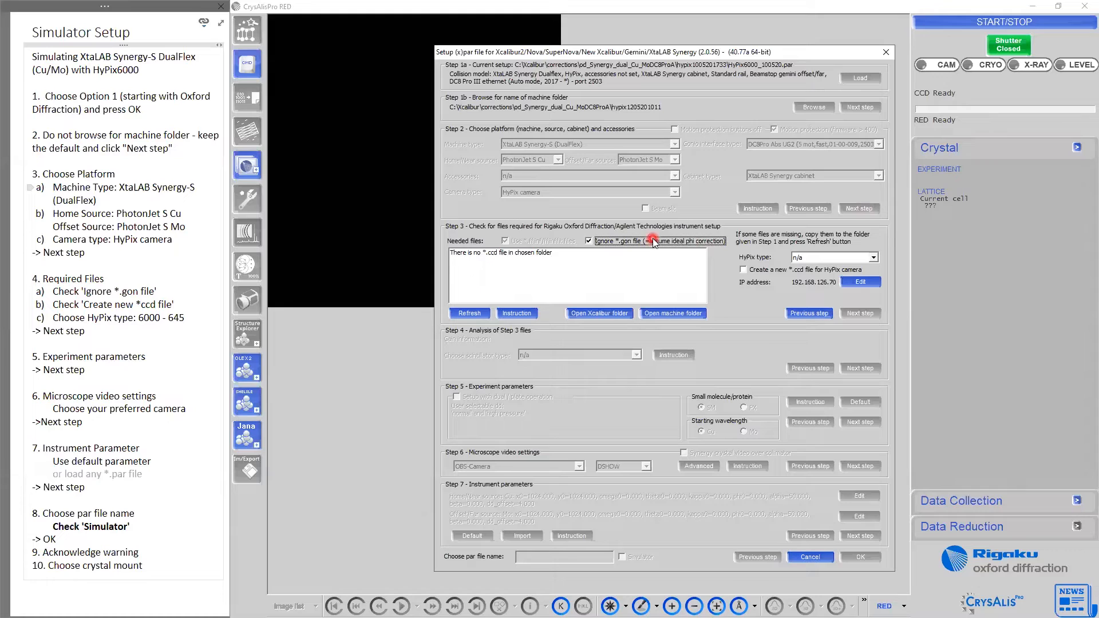
pyautogui.click(771, 272)
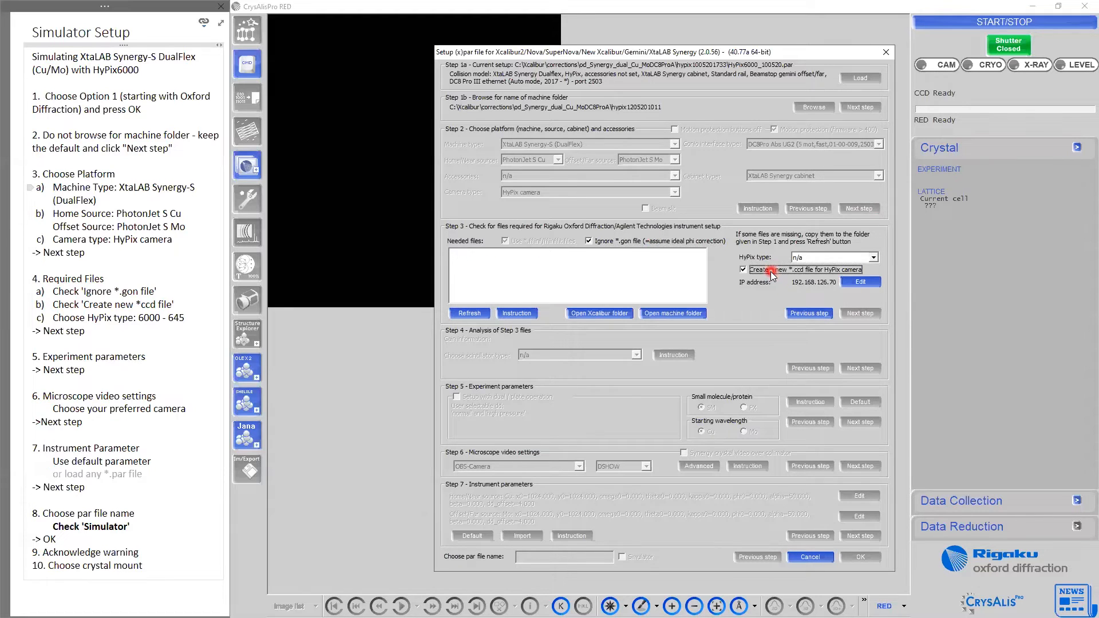
pyautogui.click(876, 258)
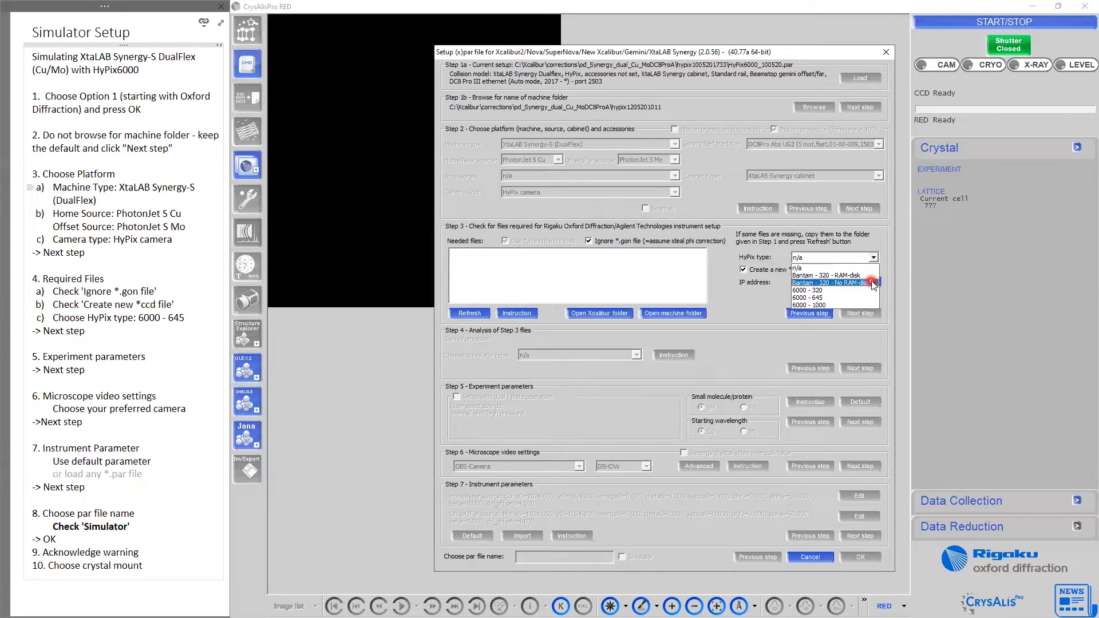
pyautogui.click(854, 297)
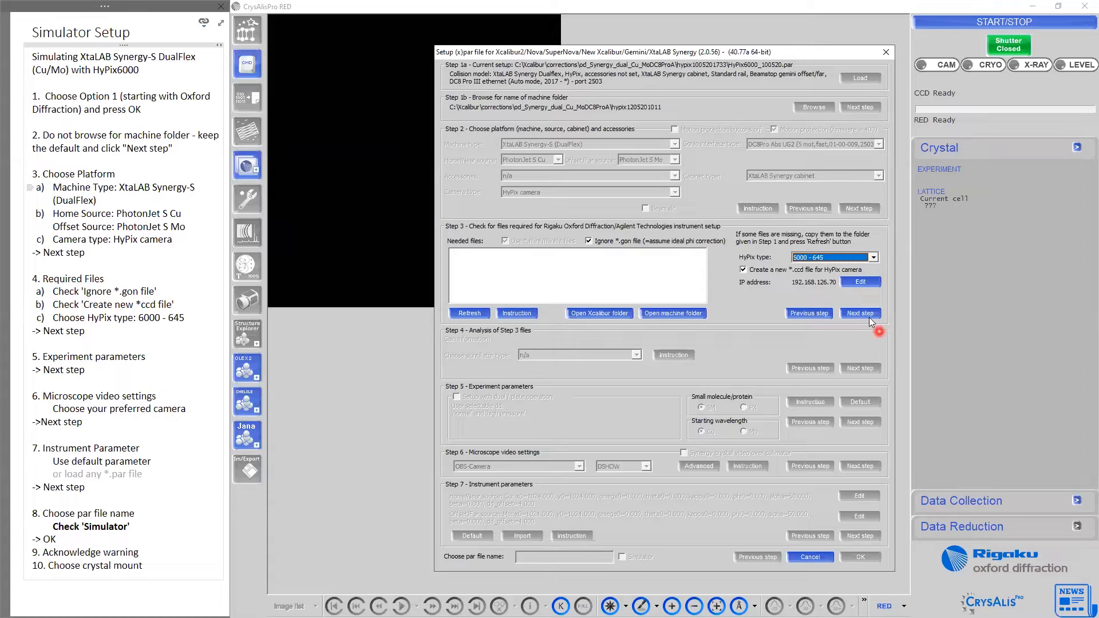
pyautogui.click(869, 314)
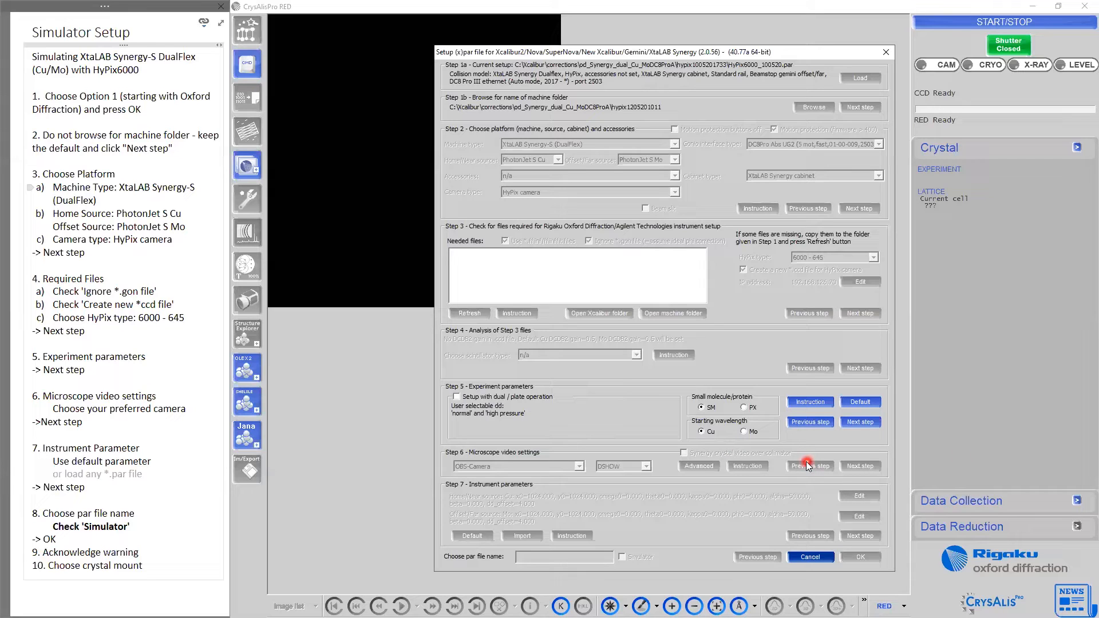
# Step: Accept the default experiment parameters, choose OBS-Camera for the microscope video, and keep the default instrument parameters
pyautogui.click(869, 426)
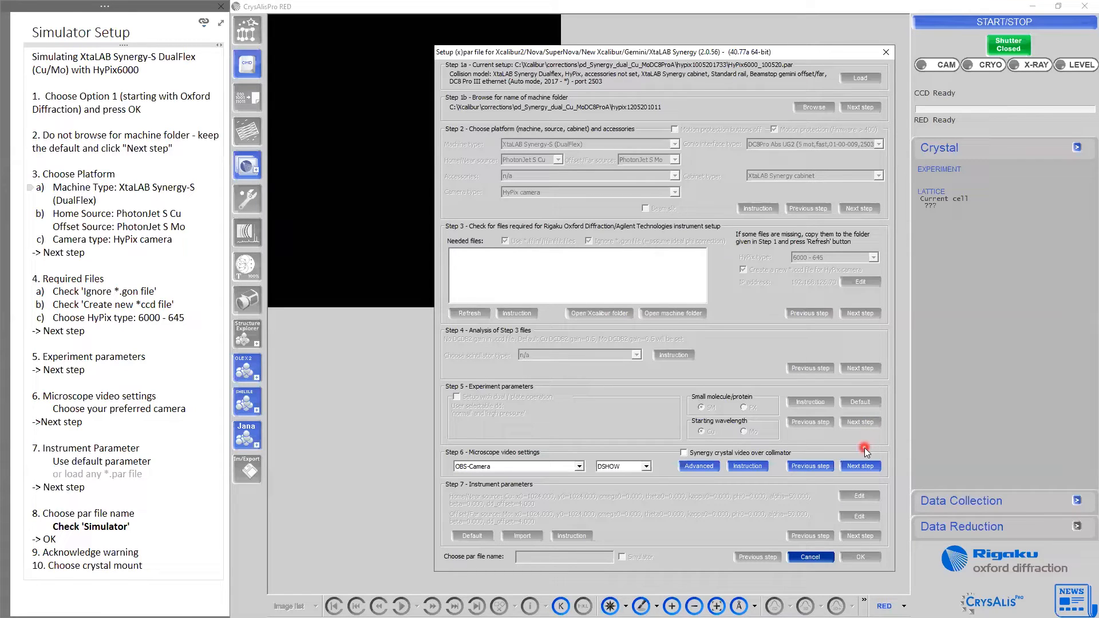
pyautogui.click(580, 467)
pyautogui.click(505, 493)
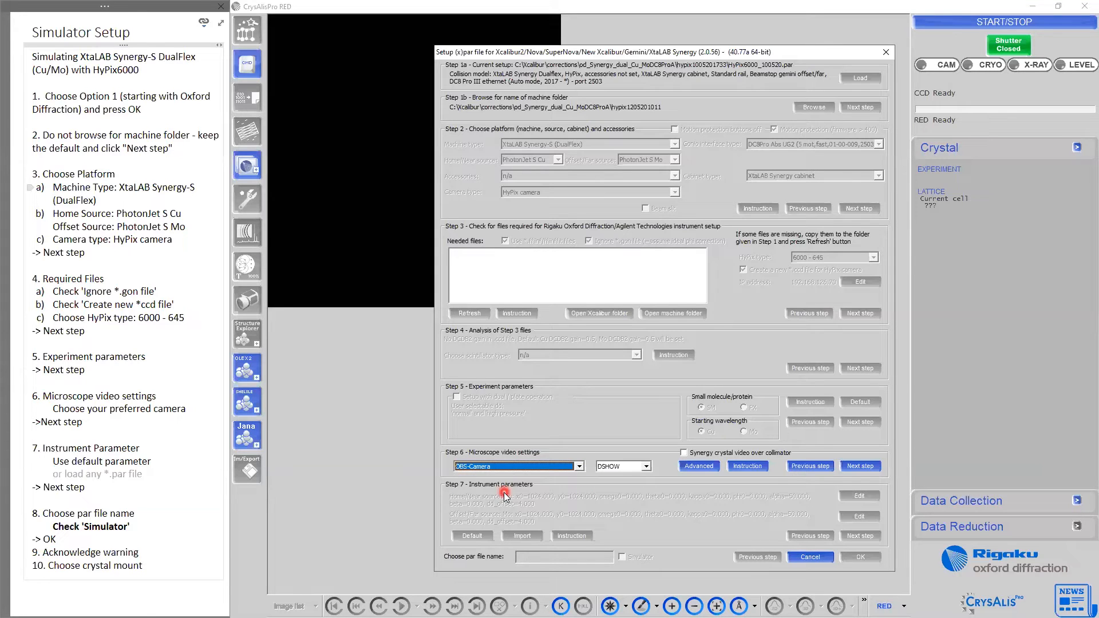
pyautogui.click(857, 465)
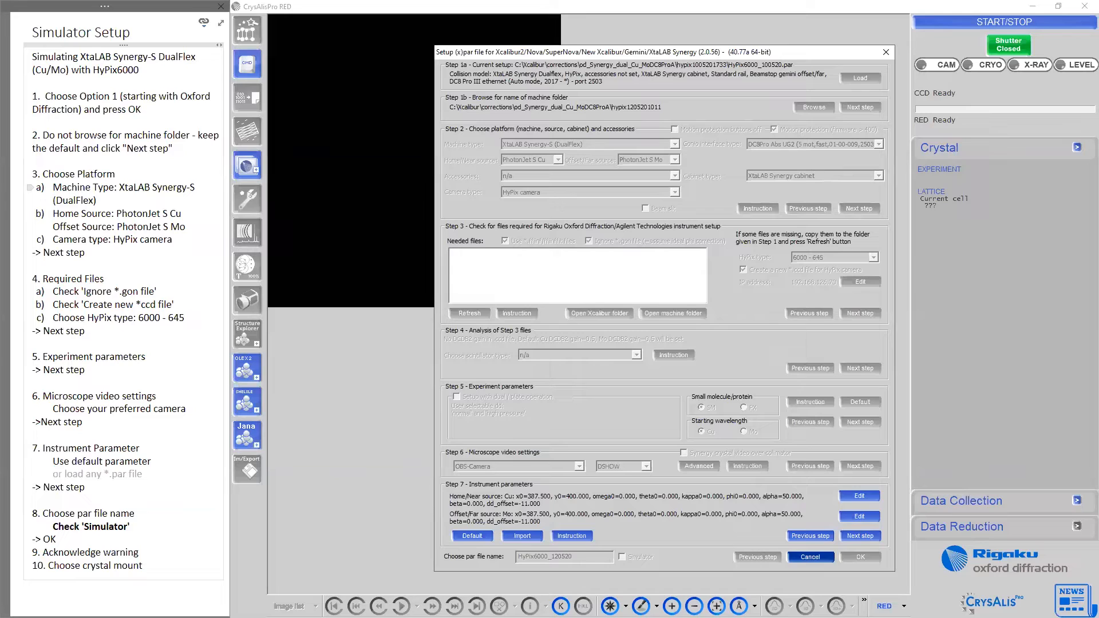
pyautogui.click(869, 537)
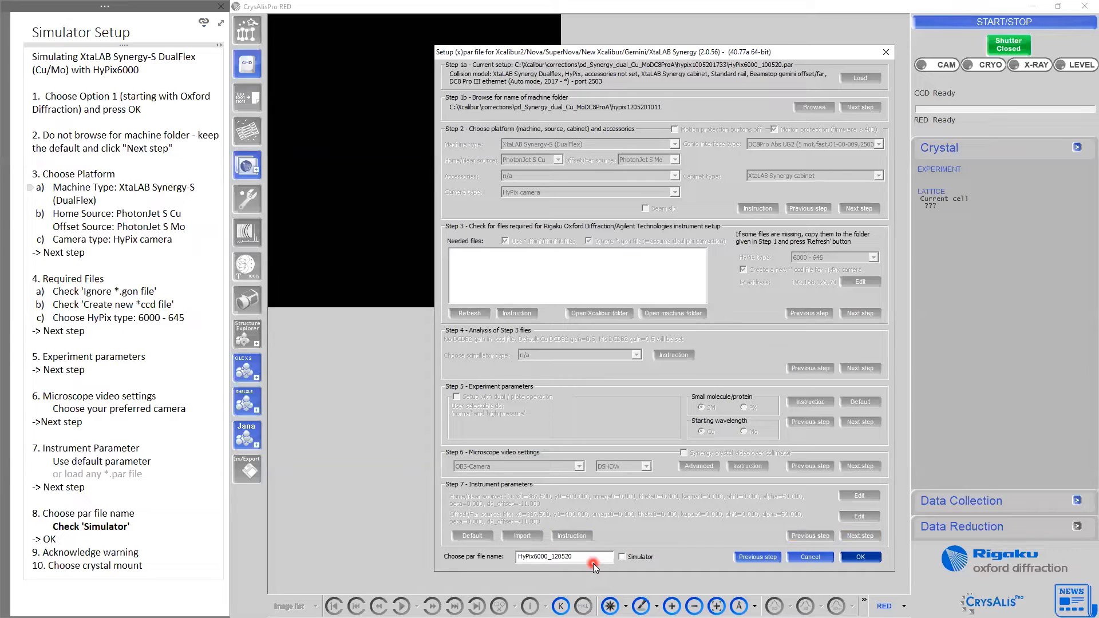
# Step: Save par file HyPix6000_120520 as a simulator, continuing without phi correction and assuming a thick magnetic base is always used
pyautogui.click(638, 558)
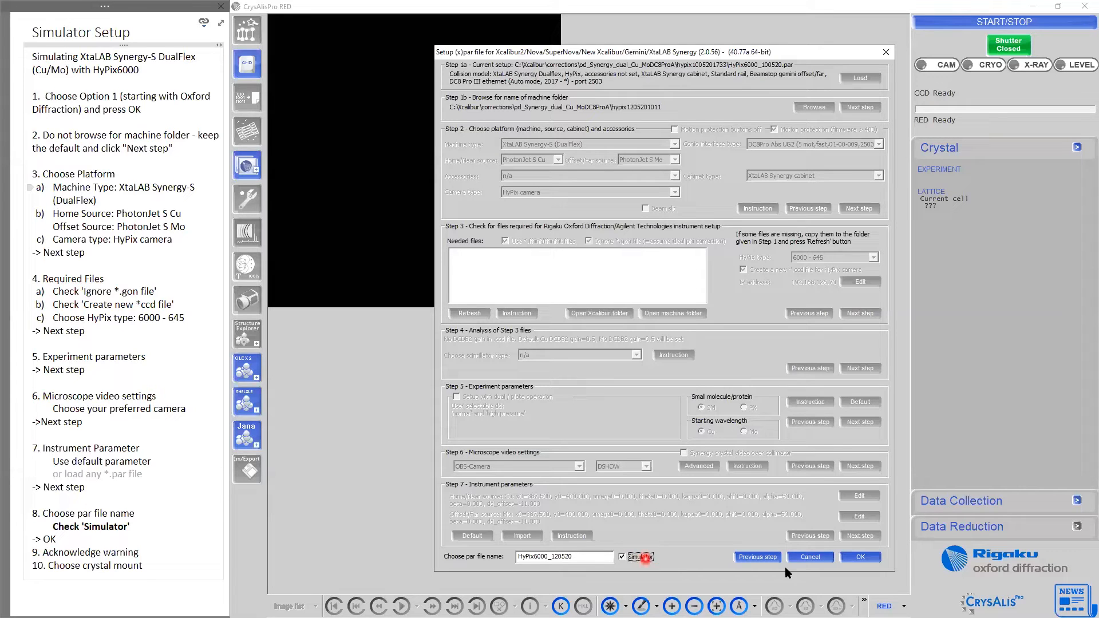
pyautogui.click(855, 559)
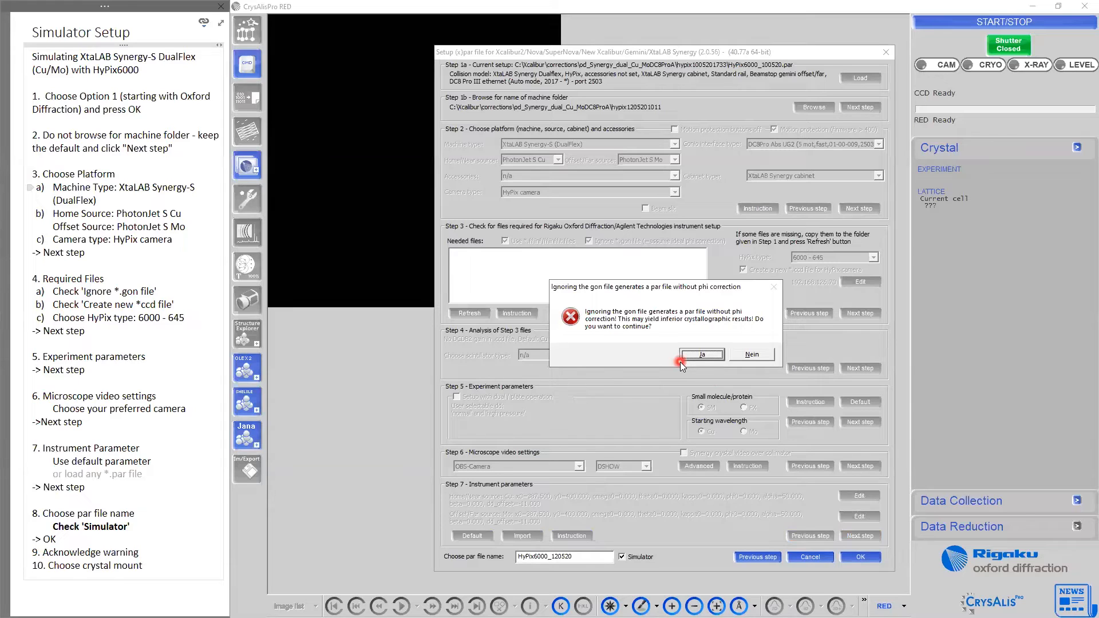
pyautogui.click(700, 355)
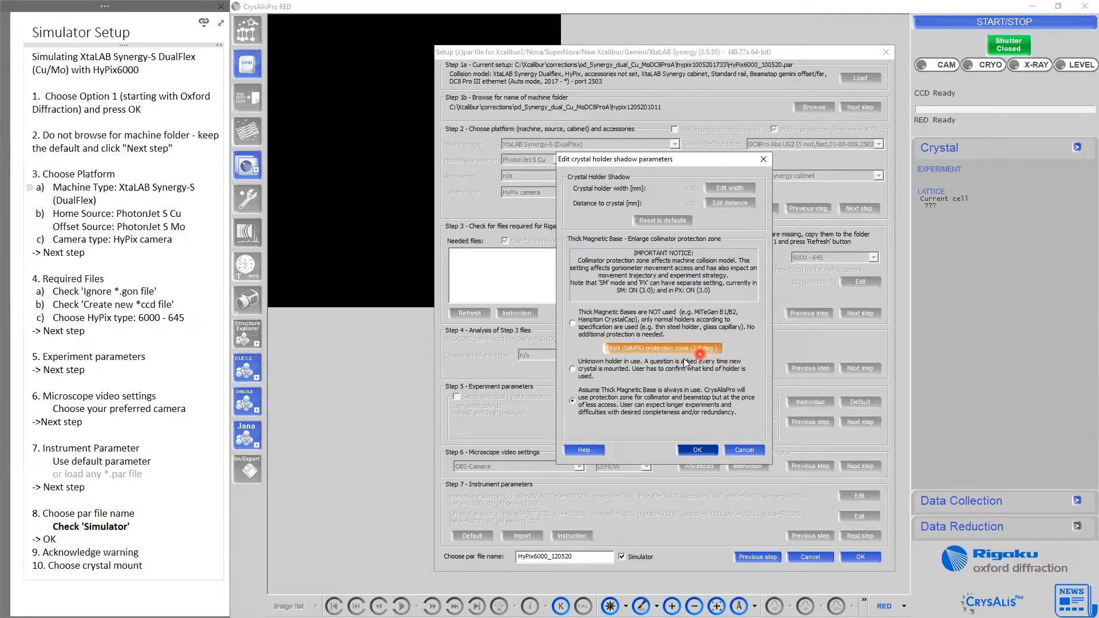
pyautogui.click(704, 450)
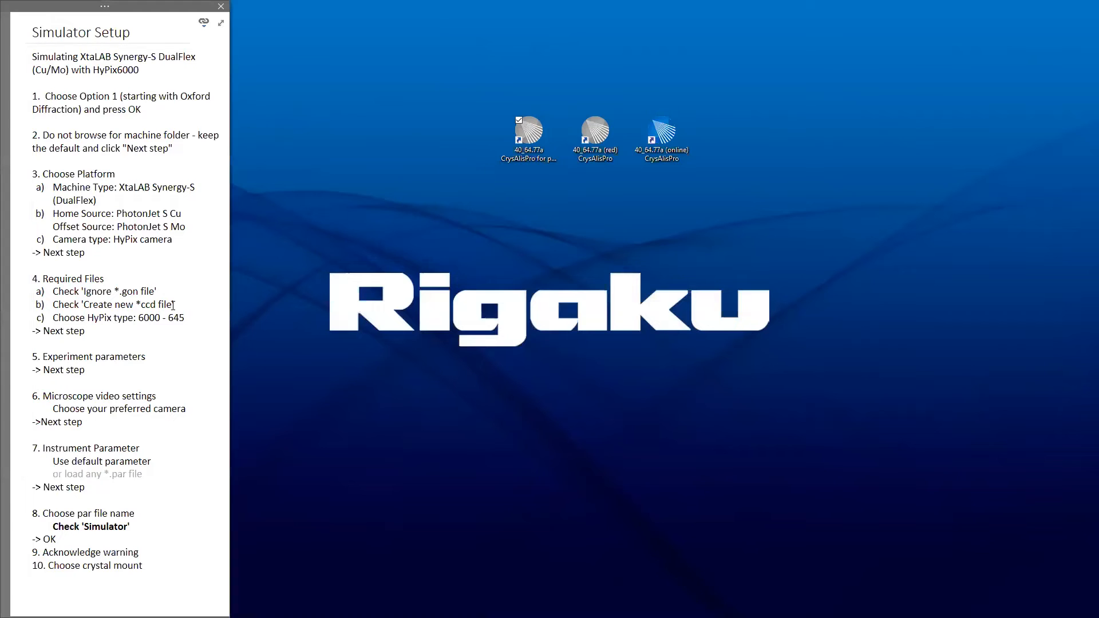
# Step: Bring up the Default Mode Operation notes, launch the online version of CrysAlisPro, and start a new experiment
pyautogui.hotkey('ctrl', 'pagedown')
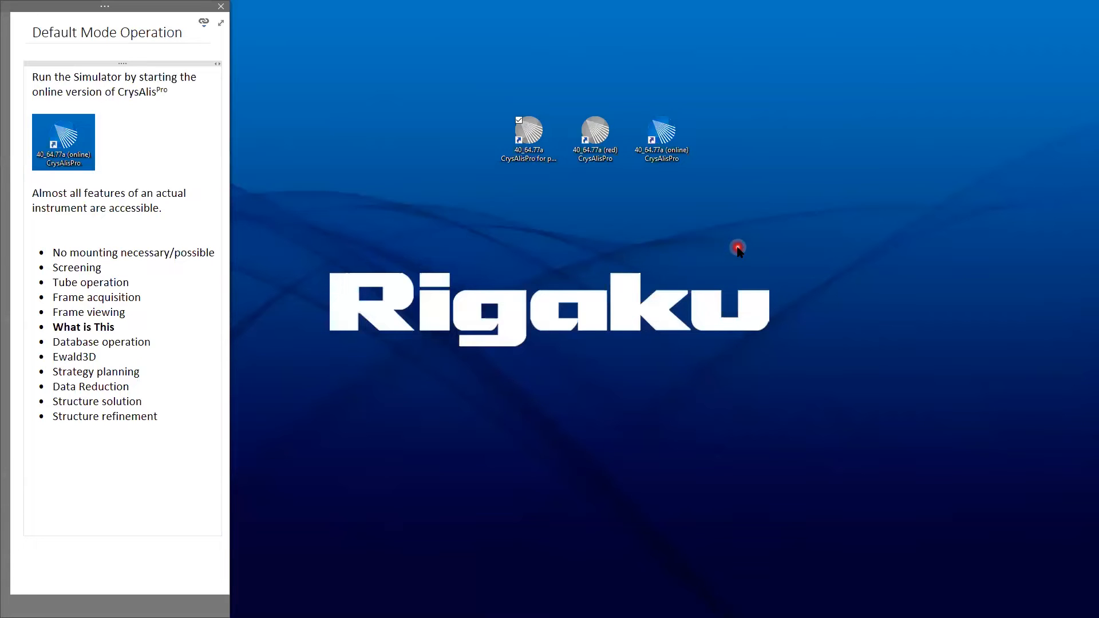
pyautogui.click(672, 136)
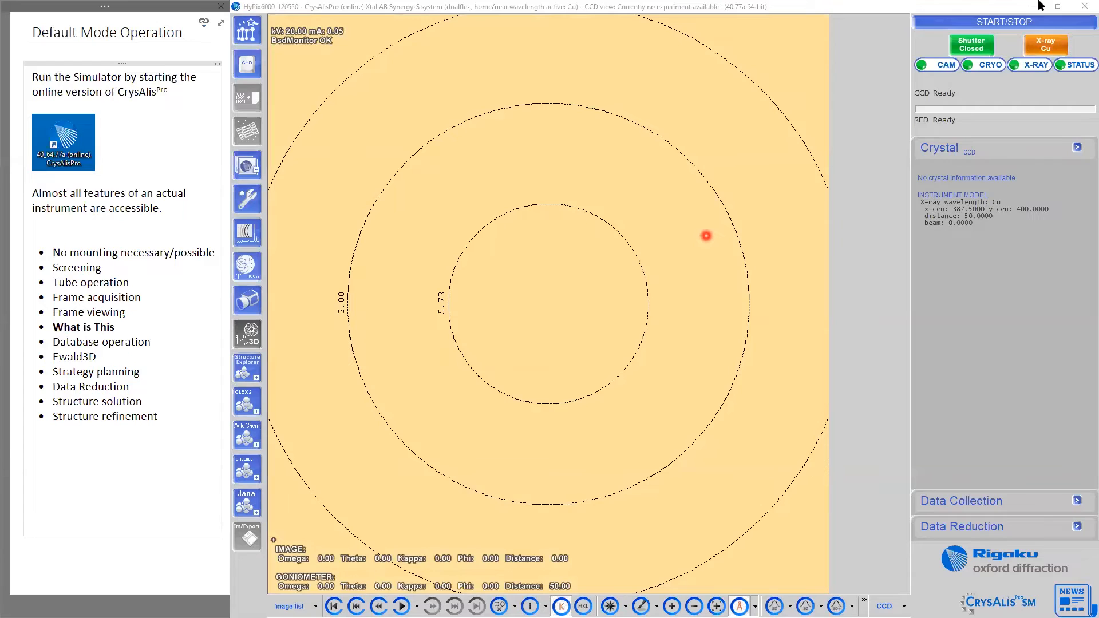
pyautogui.click(1025, 22)
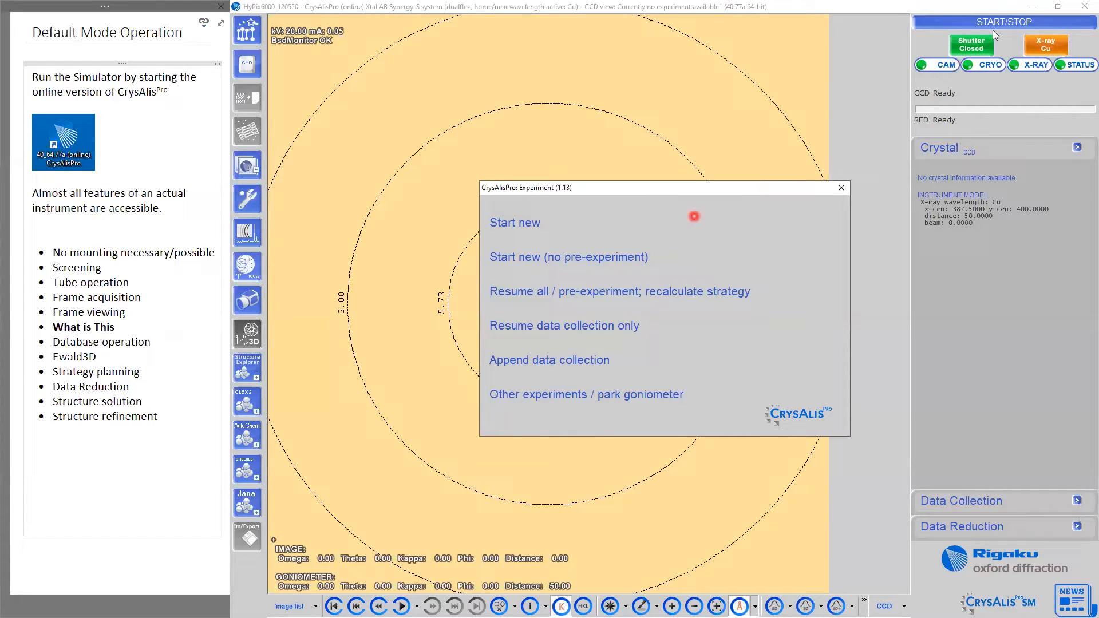
pyautogui.click(520, 224)
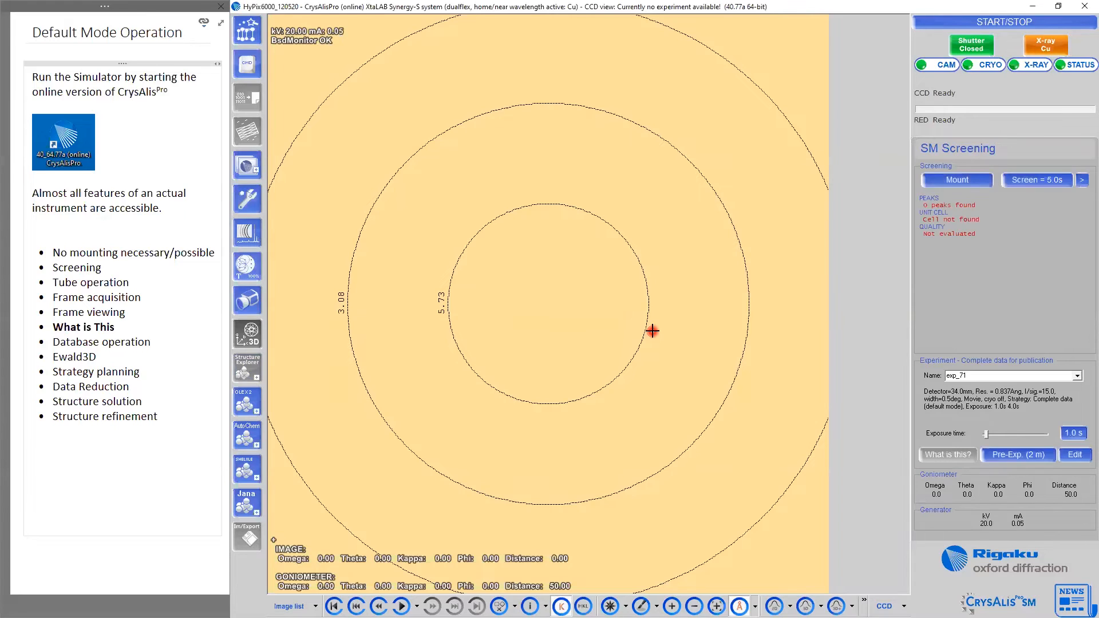
# Step: Run a 5.0 s small-molecule screening of the simulated crystal for exp_71
pyautogui.click(673, 318)
pyautogui.click(1042, 183)
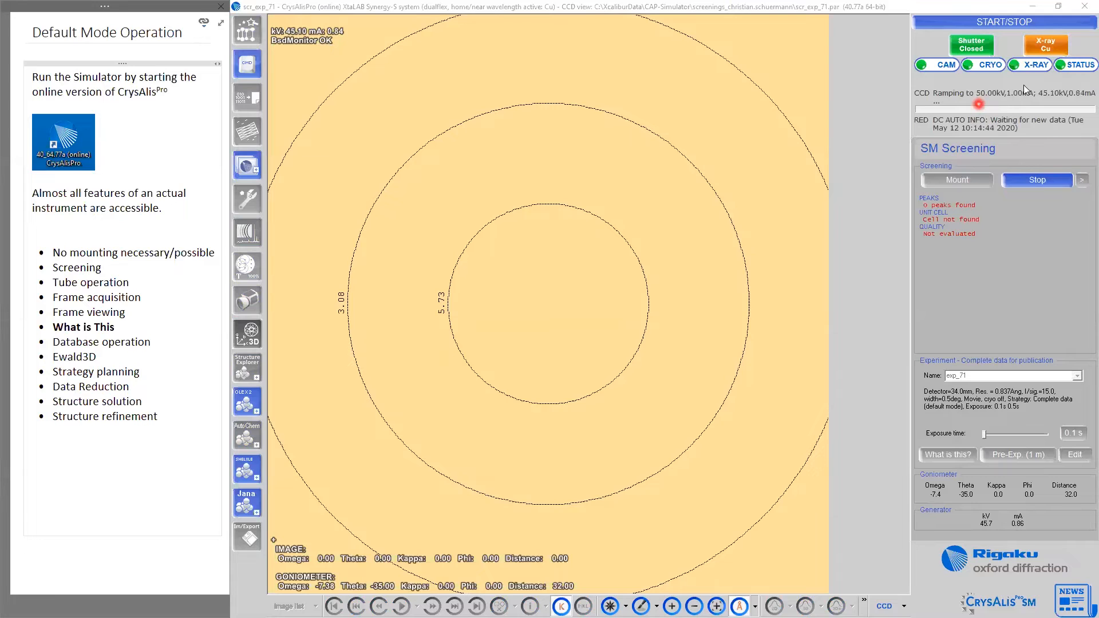
pyautogui.click(1051, 48)
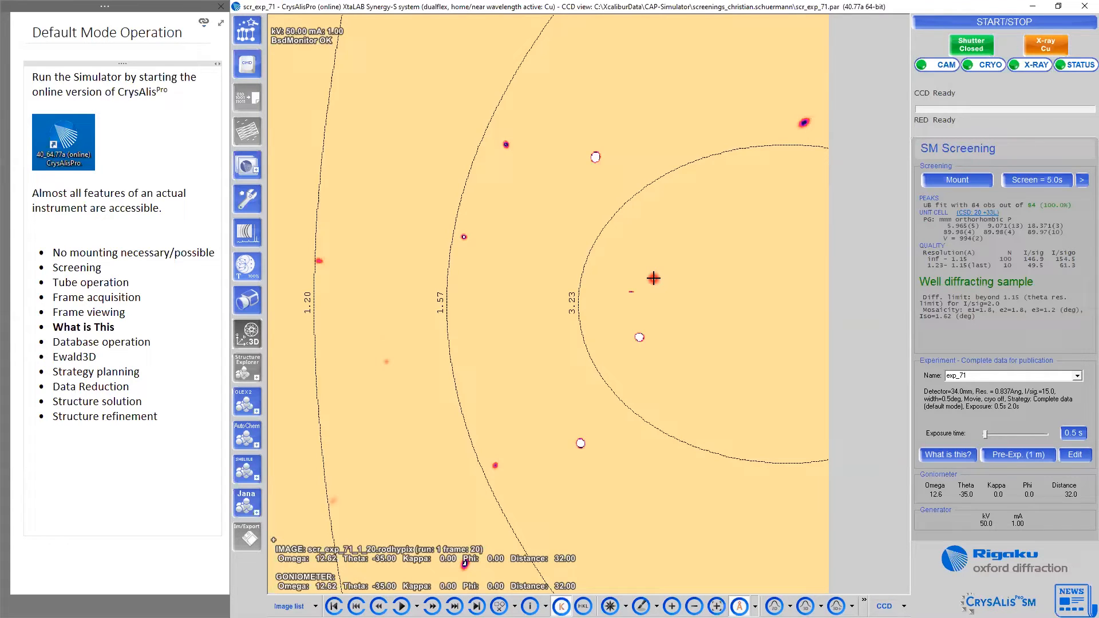
# Step: Start a What is this? experiment on the screened crystal with the elements list CHSO
pyautogui.click(962, 462)
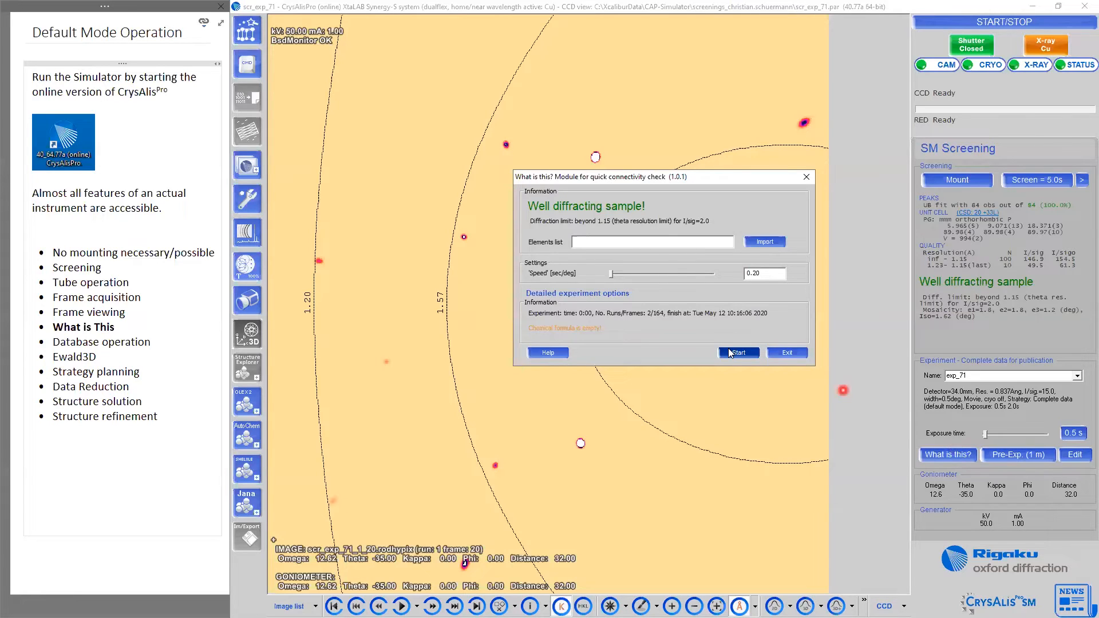
pyautogui.click(657, 243)
pyautogui.write('CH')
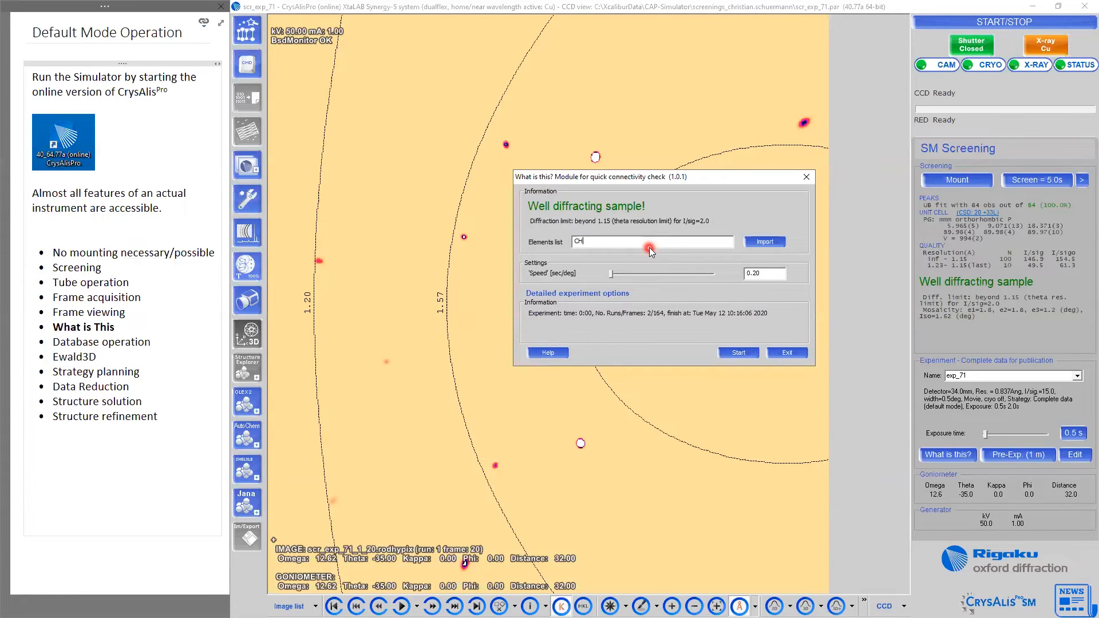
pyautogui.write('SO')
pyautogui.click(746, 351)
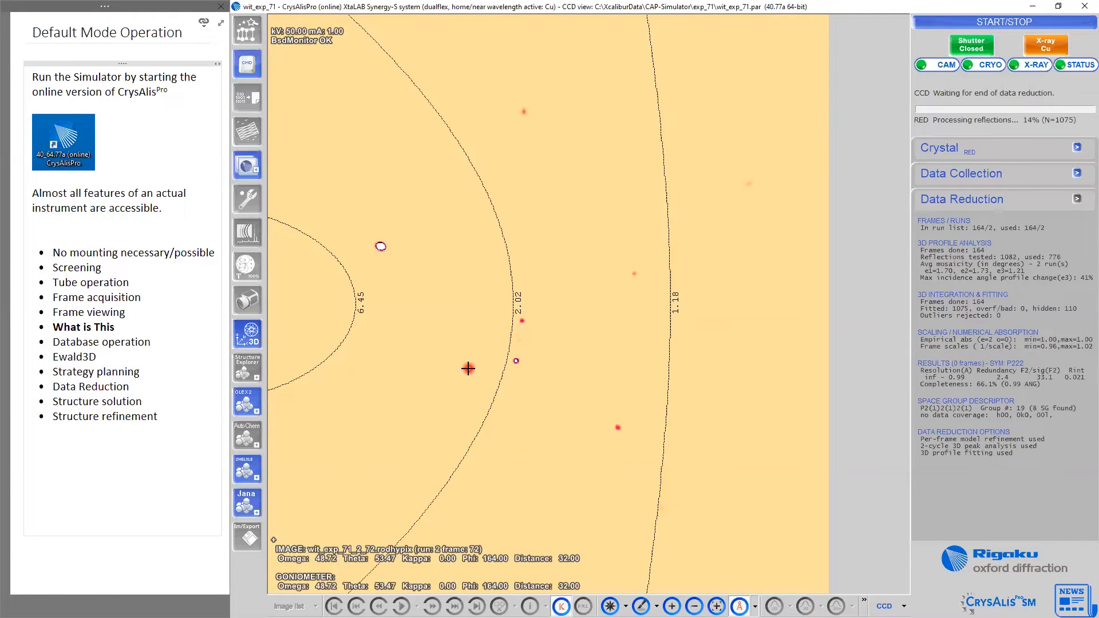
# Step: Review the crystal information for the running experiment and the AutoChem structure solution results
pyautogui.click(947, 150)
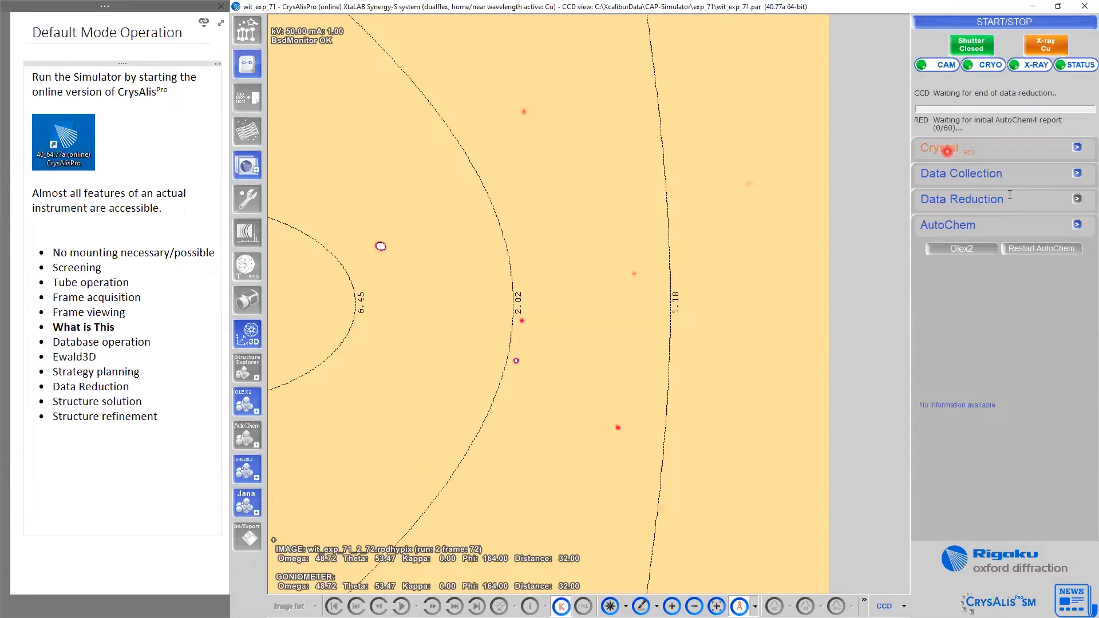
pyautogui.click(1023, 223)
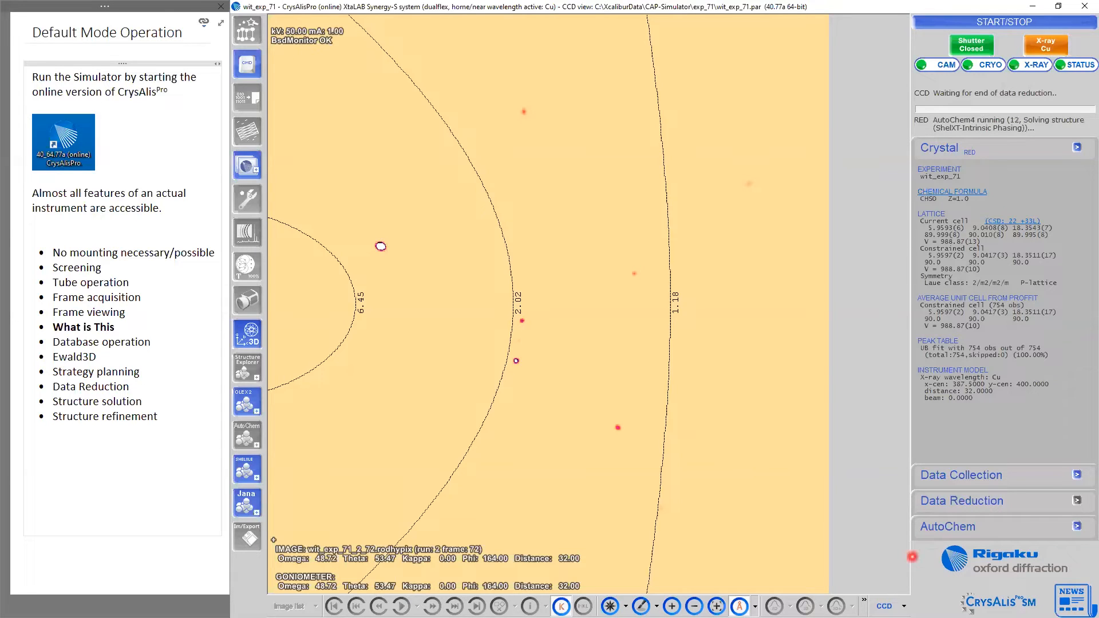
pyautogui.click(958, 529)
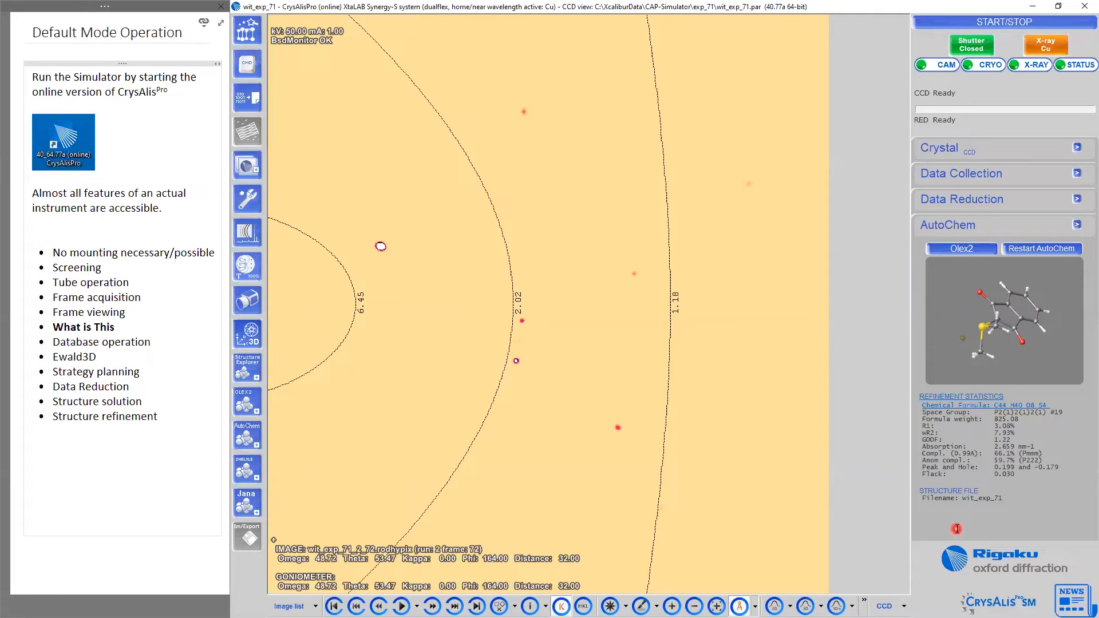
# Step: Bring up the Simulator Options notes and run XX SIMSETUP in the command shell to open the simulator options
pyautogui.click(128, 298)
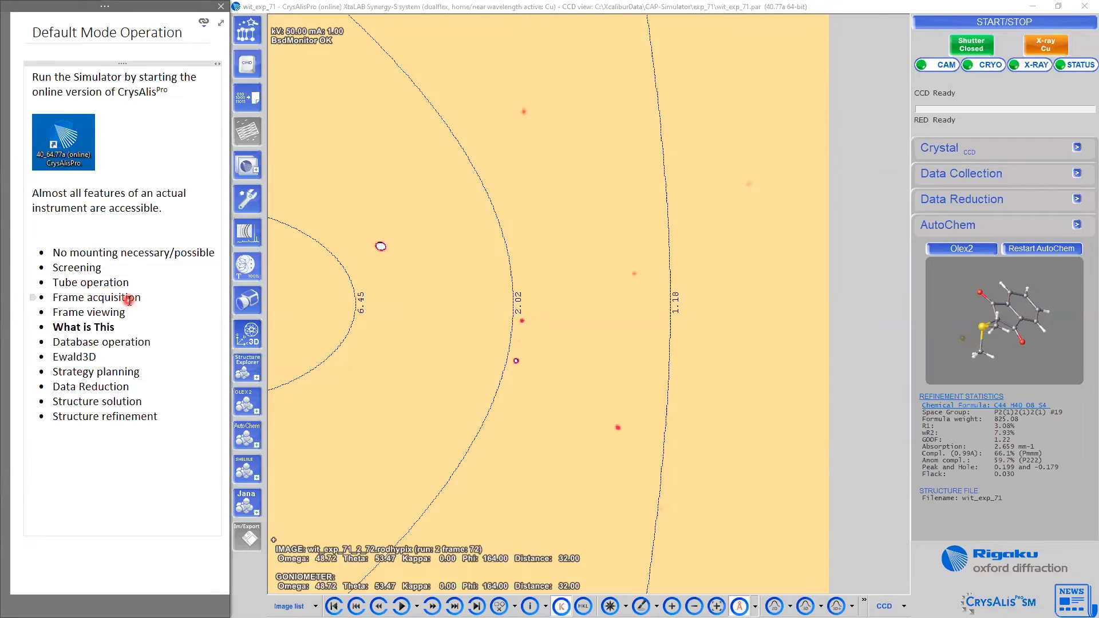
pyautogui.hotkey('ctrl', 'pagedown')
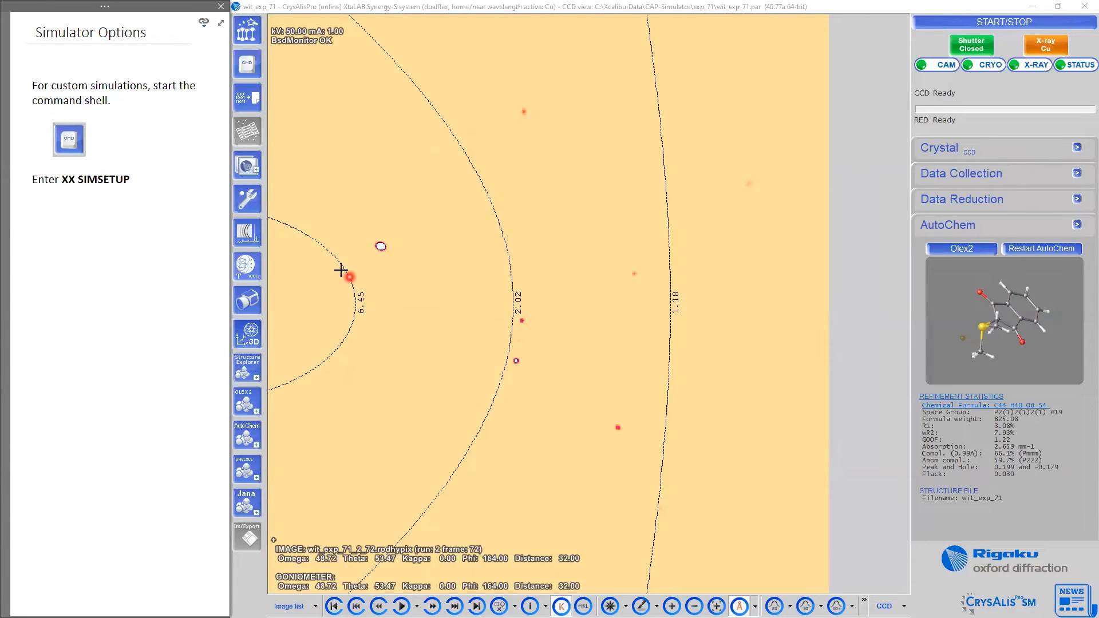
pyautogui.click(247, 64)
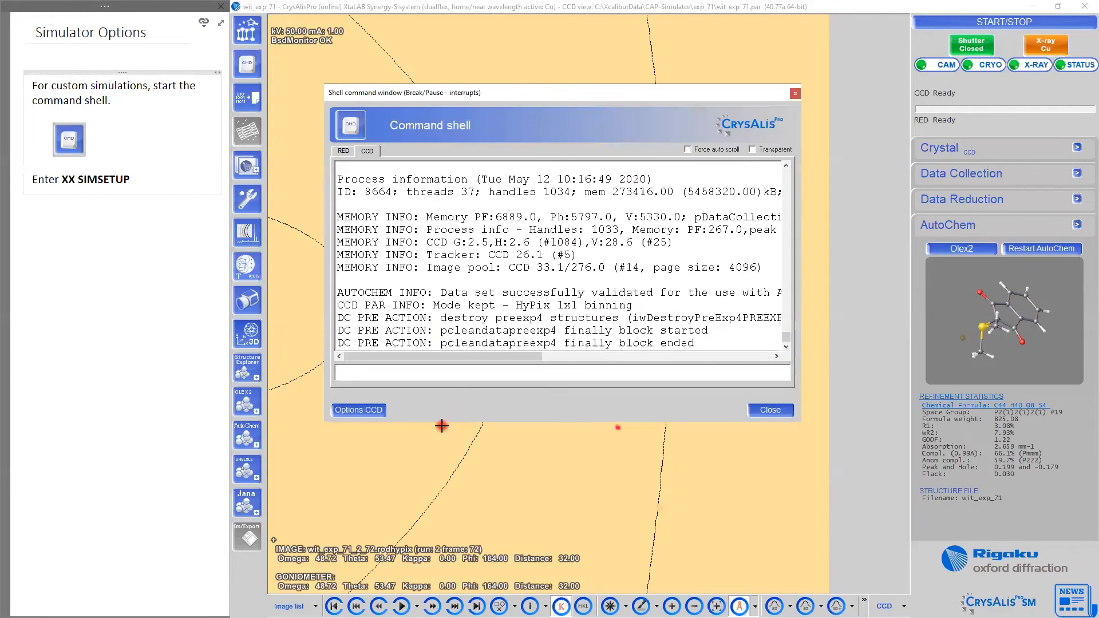
pyautogui.click(413, 374)
pyautogui.write('XX SIMSET')
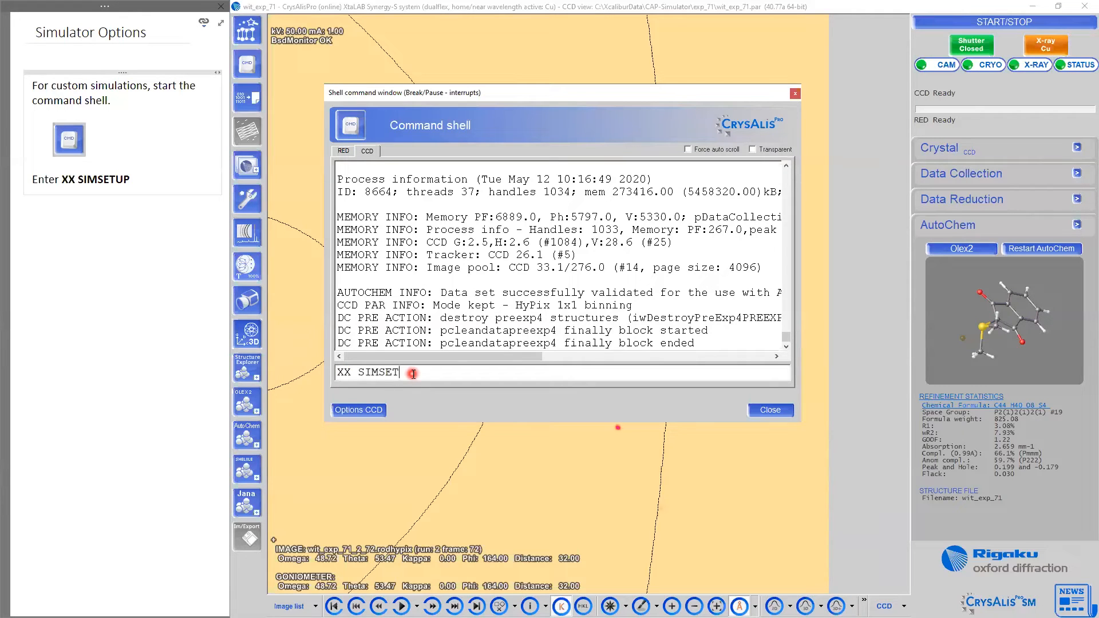
pyautogui.write('UP')
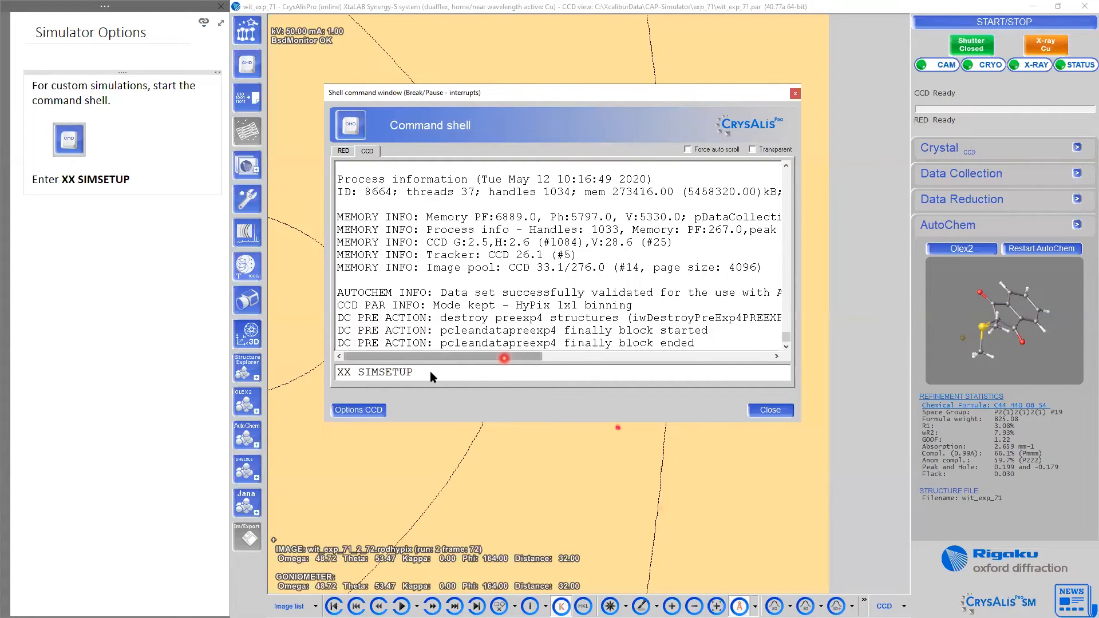
pyautogui.press('Return')
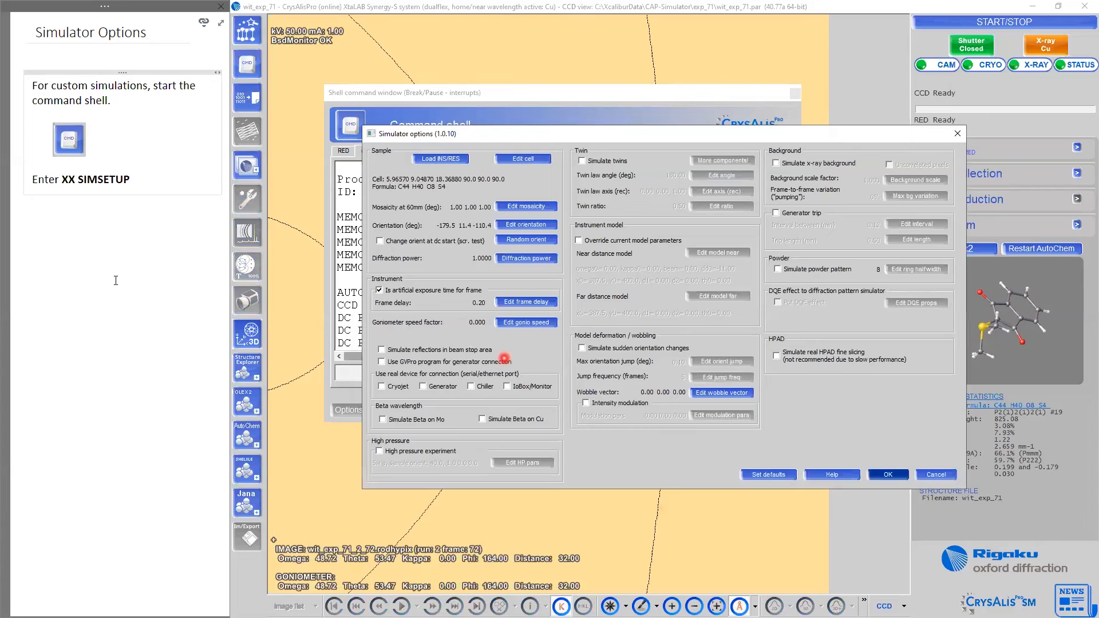
# Step: Bring up the Sample notes and load Fake_Structure.ins from the XcaliburData folder as the simulated sample structure
pyautogui.click(116, 281)
pyautogui.hotkey('ctrl', 'pagedown')
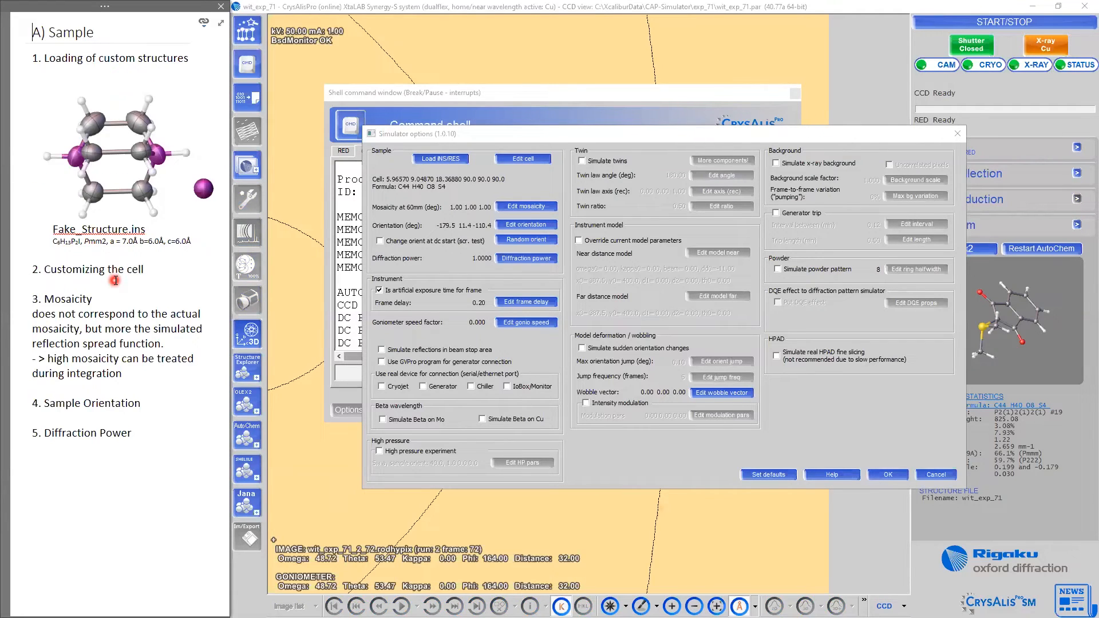
pyautogui.click(392, 202)
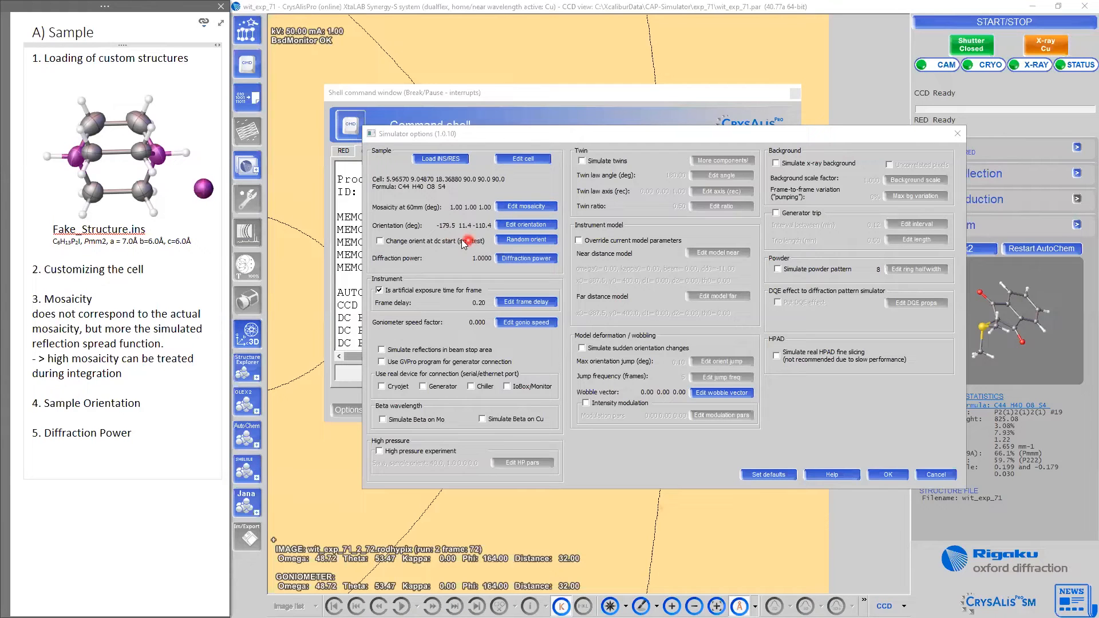
pyautogui.click(462, 161)
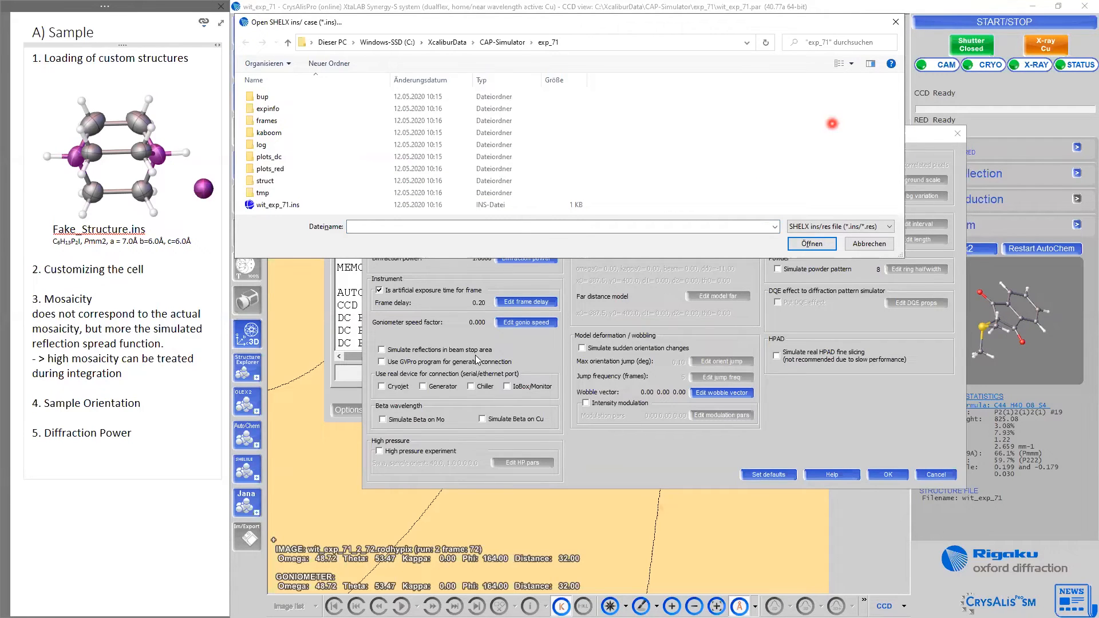
pyautogui.moveTo(825, 22); pyautogui.dragTo(889, 206)
pyautogui.click(511, 226)
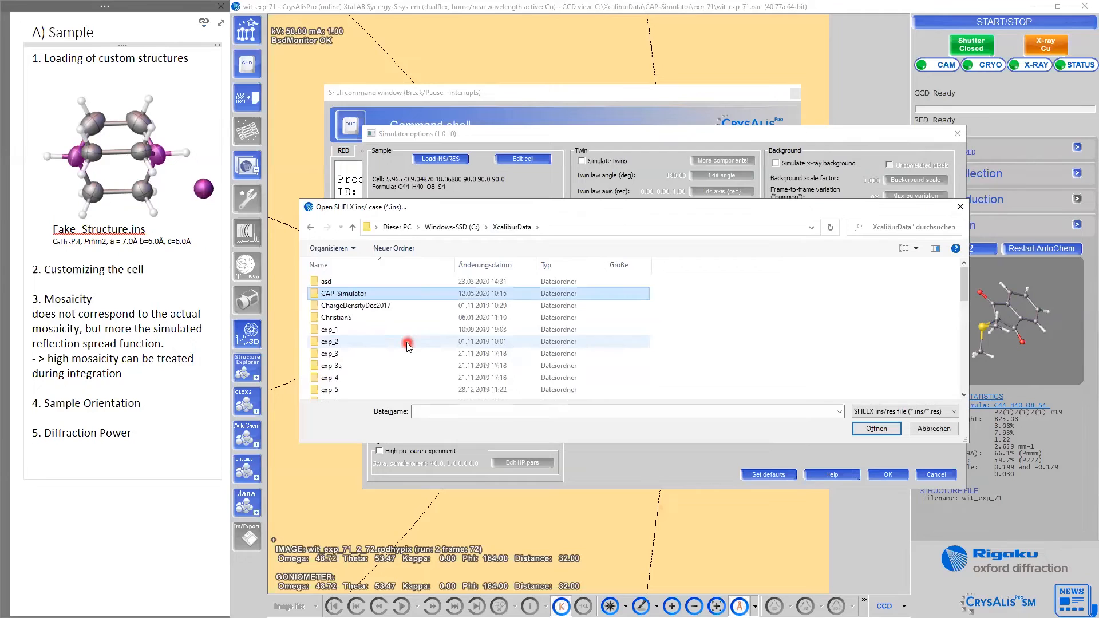
pyautogui.scroll(-10, 413, 355)
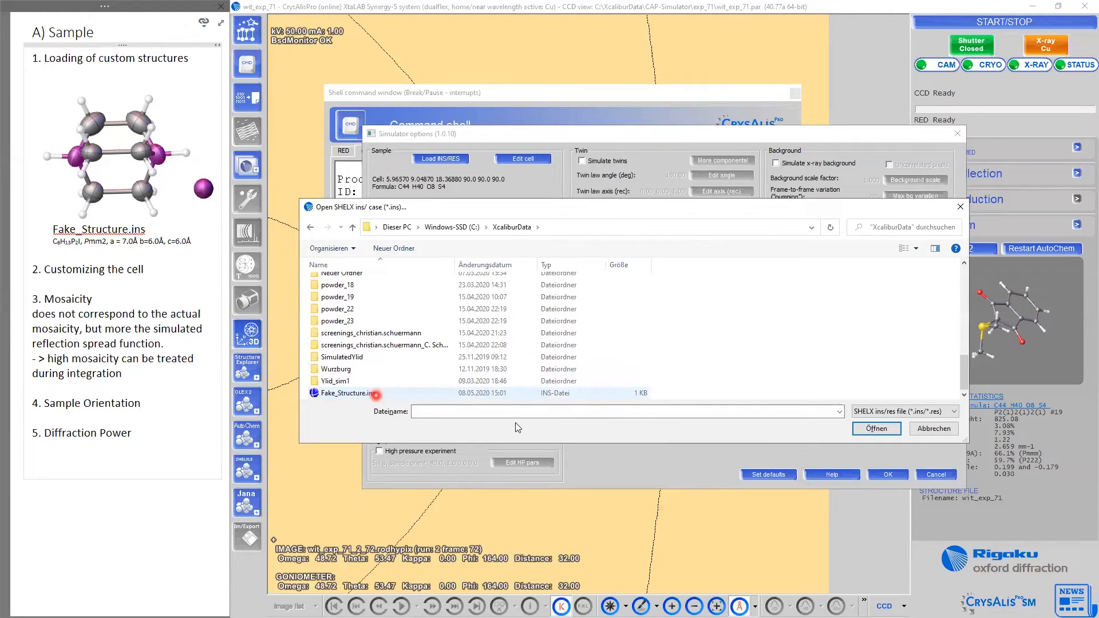
pyautogui.click(376, 395)
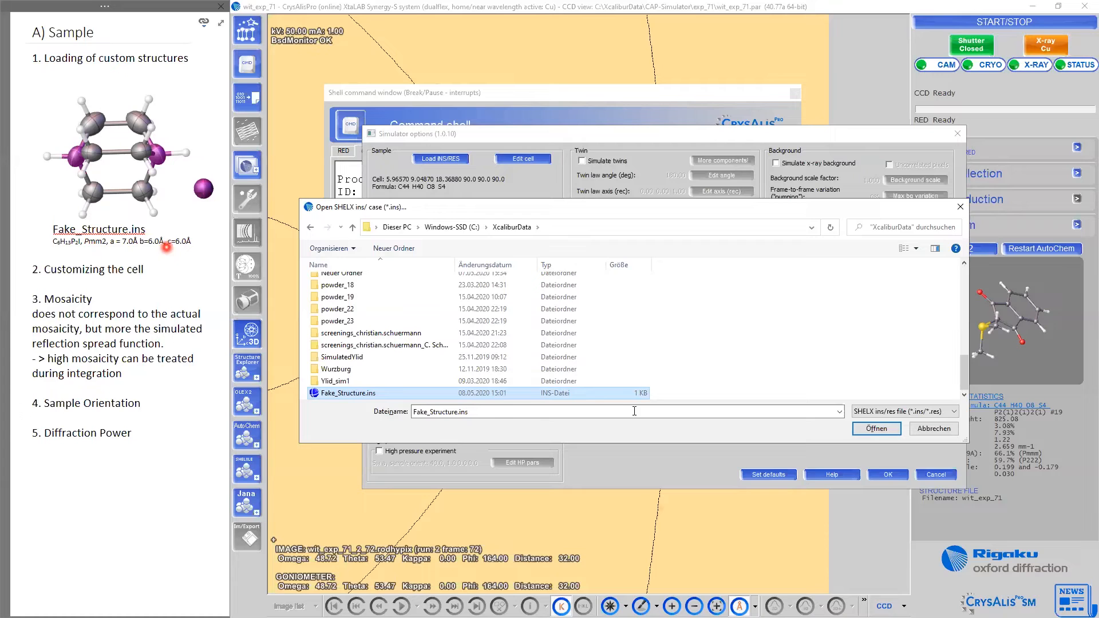
pyautogui.click(873, 429)
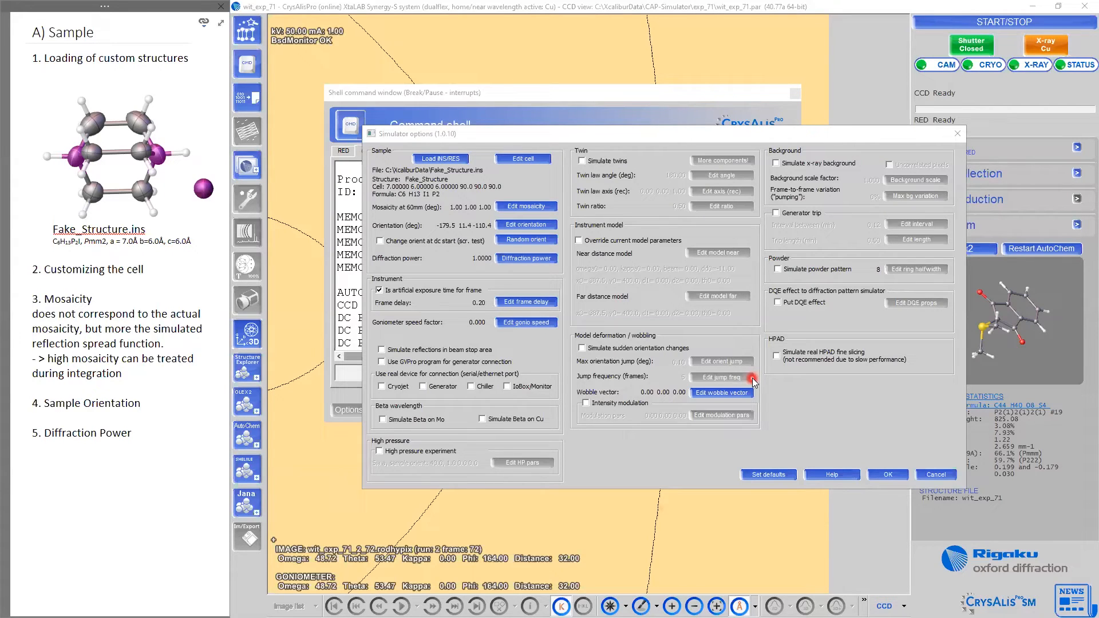
# Step: Keep the loaded cell and set the simulated sample's mosaicity to 0.5 0.5 0.5
pyautogui.click(532, 159)
pyautogui.click(541, 206)
pyautogui.write('0')
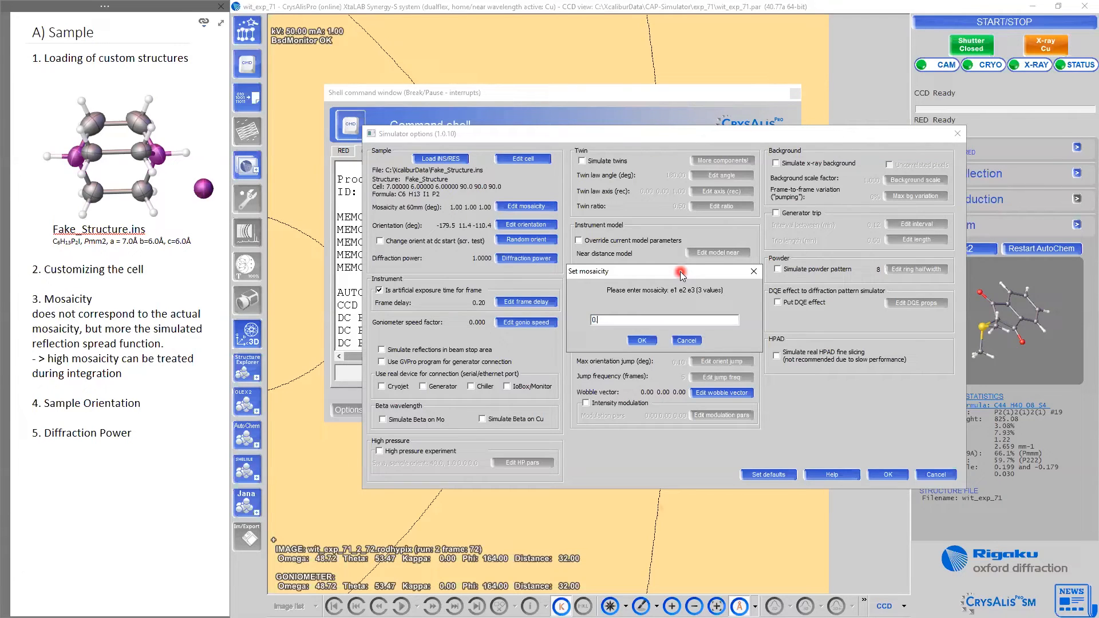
pyautogui.write('.5 0.5 0.5')
pyautogui.click(647, 340)
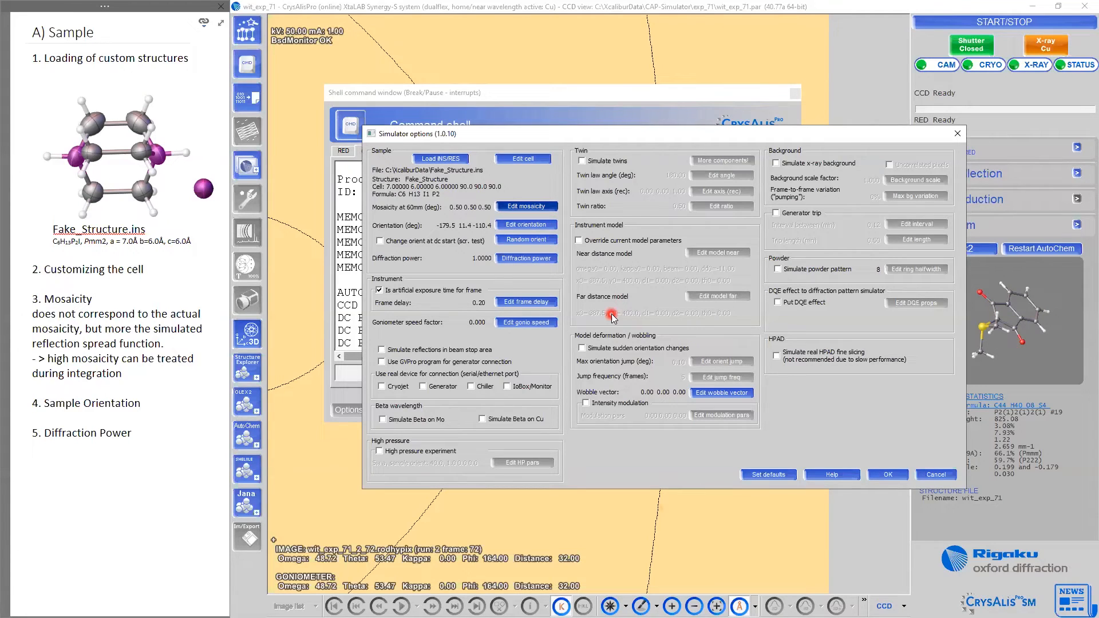
# Step: Randomize the sample orientation and set its diffraction power to 100
pyautogui.click(534, 240)
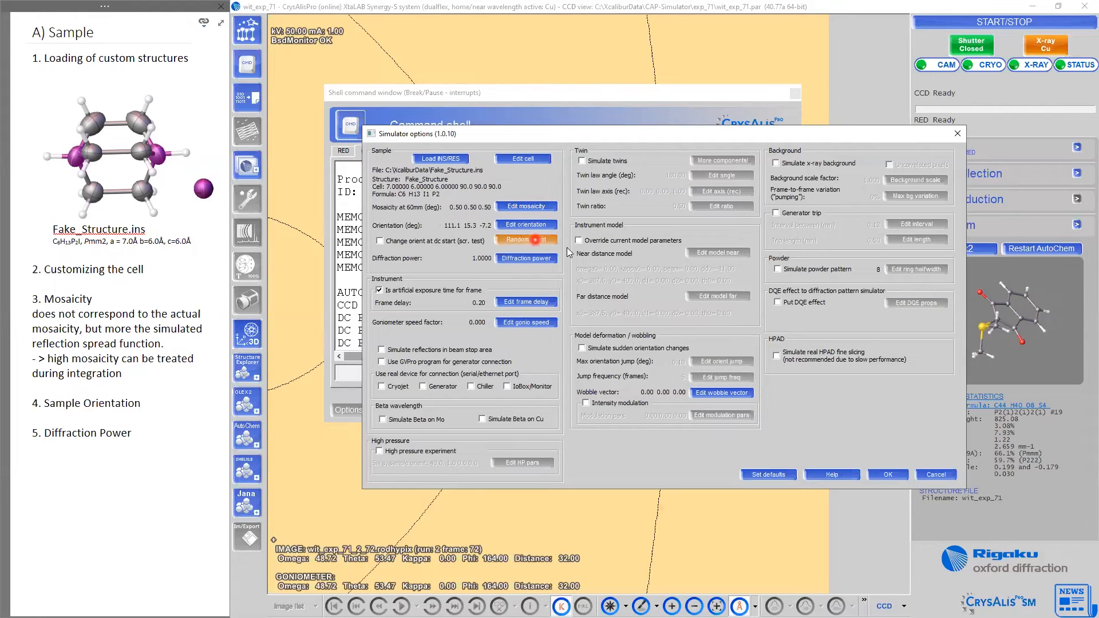
pyautogui.click(542, 241)
pyautogui.click(537, 263)
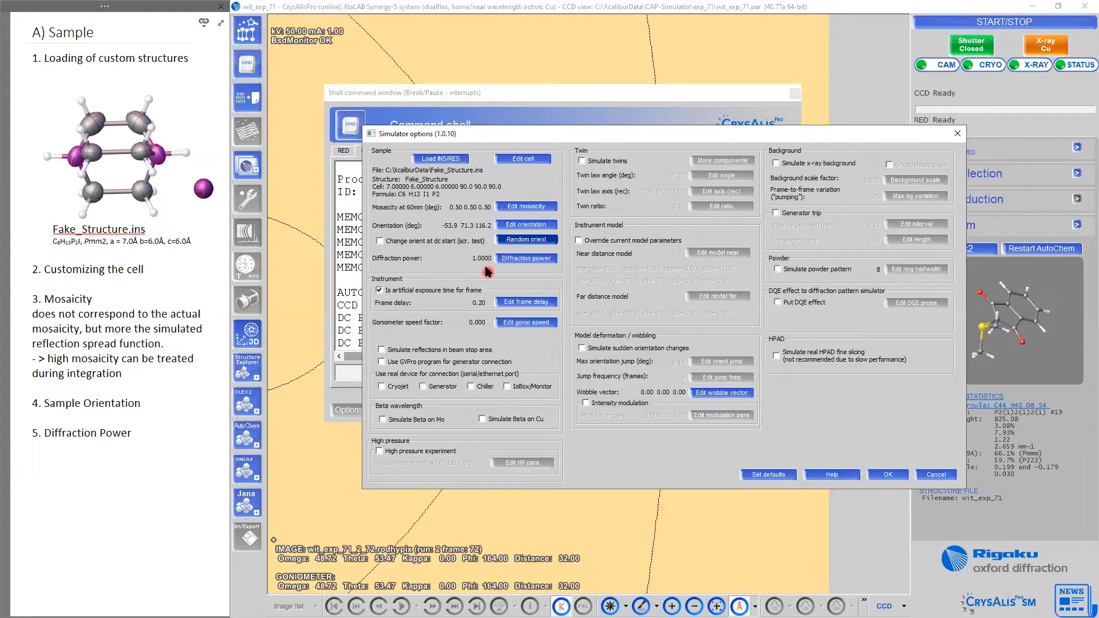
pyautogui.click(527, 259)
pyautogui.write('100')
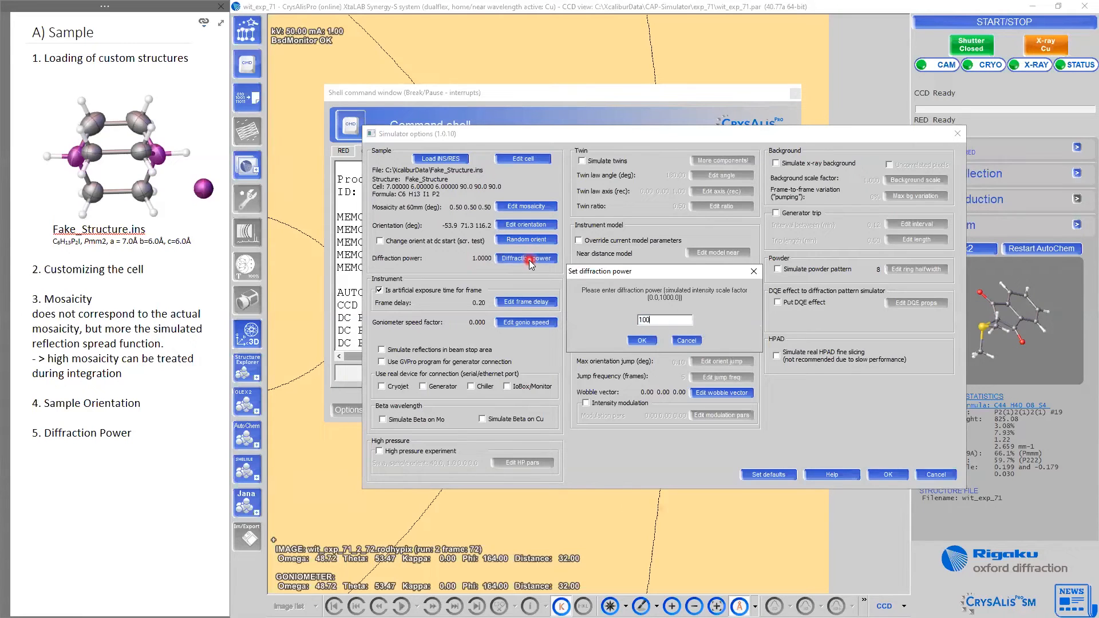
pyautogui.click(653, 341)
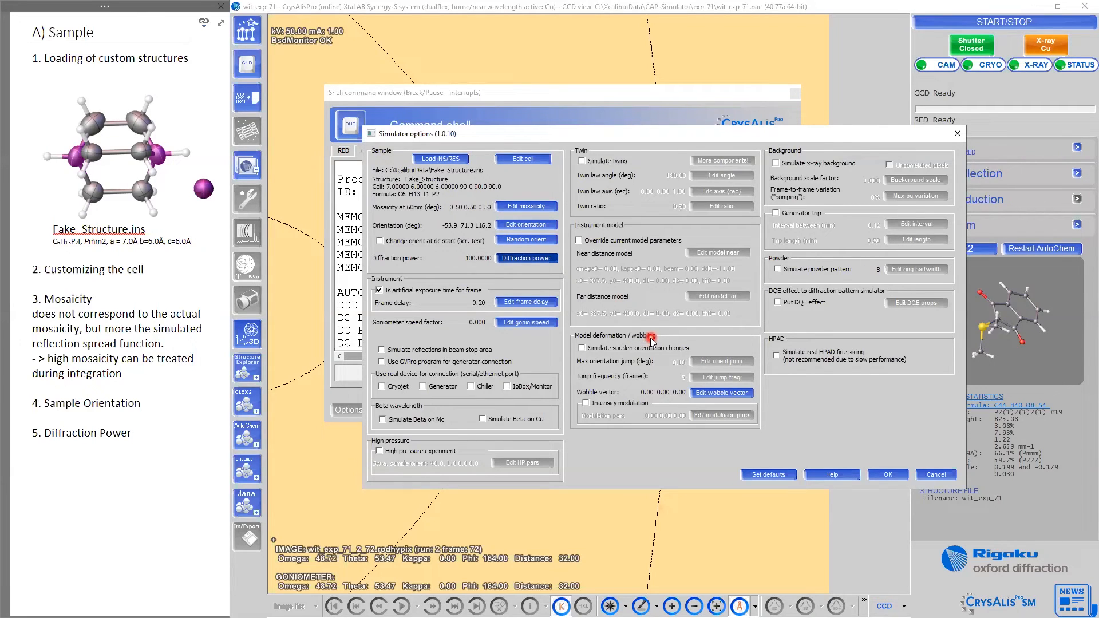
# Step: Bring up the Instrument notes and turn off the artificial exposure time for frames
pyautogui.click(171, 417)
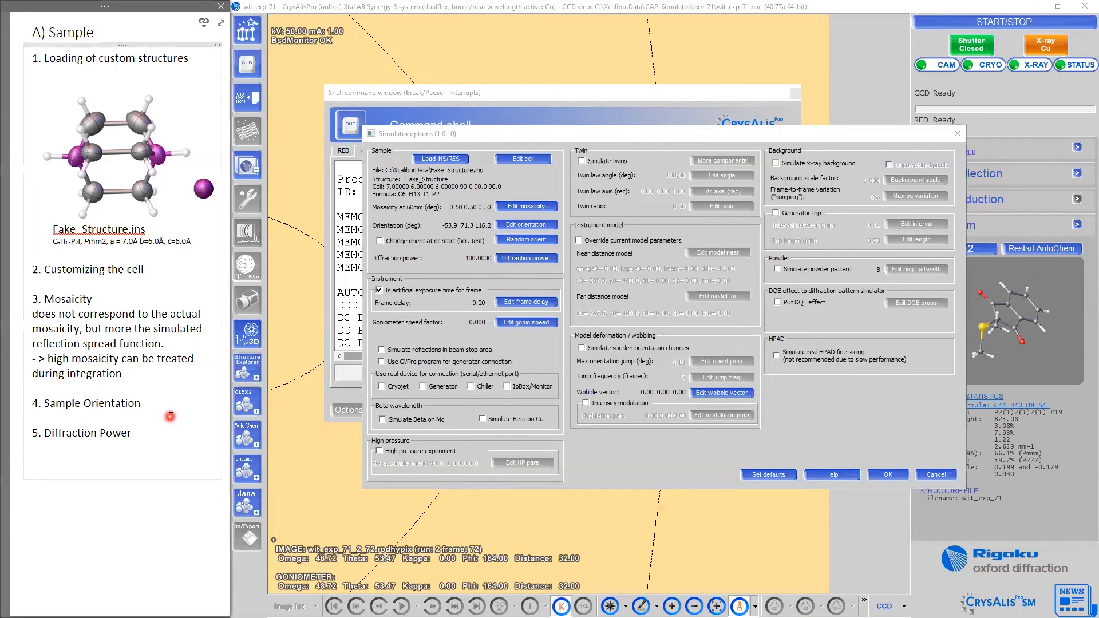
pyautogui.hotkey('ctrl', 'pagedown')
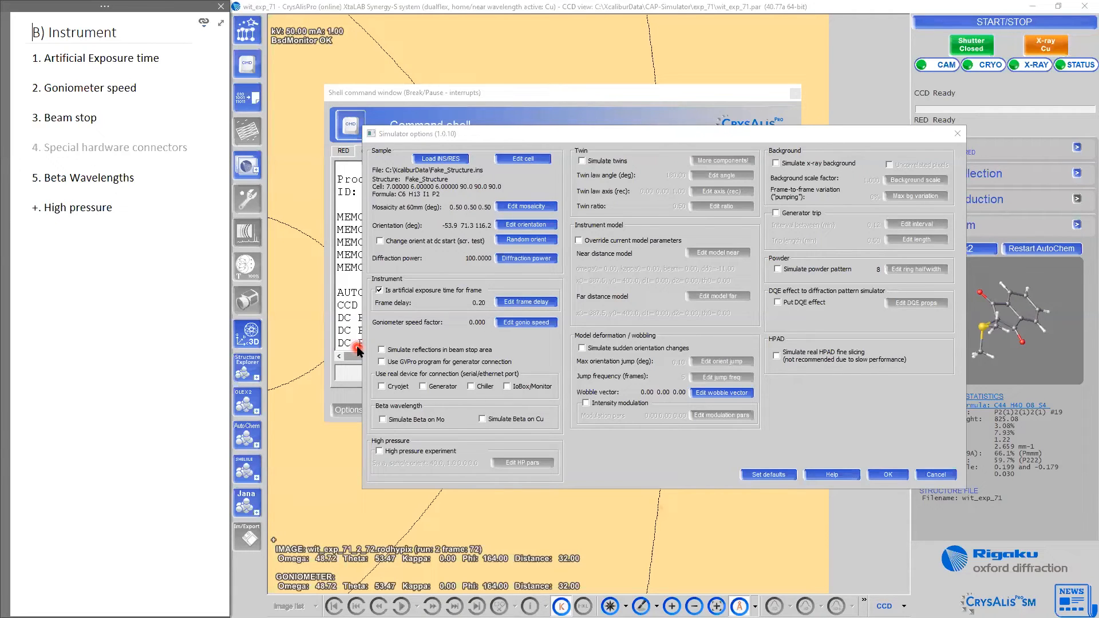
pyautogui.click(380, 291)
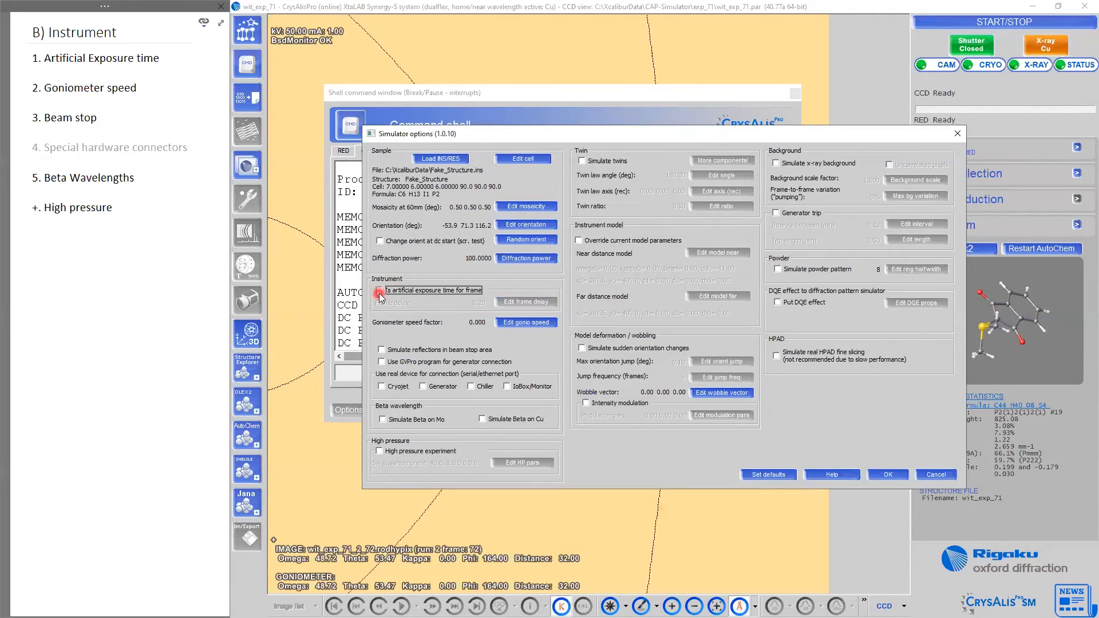
# Step: Try out the options for simulating reflections in the beam stop area and for a high pressure experiment
pyautogui.click(387, 350)
pyautogui.click(380, 452)
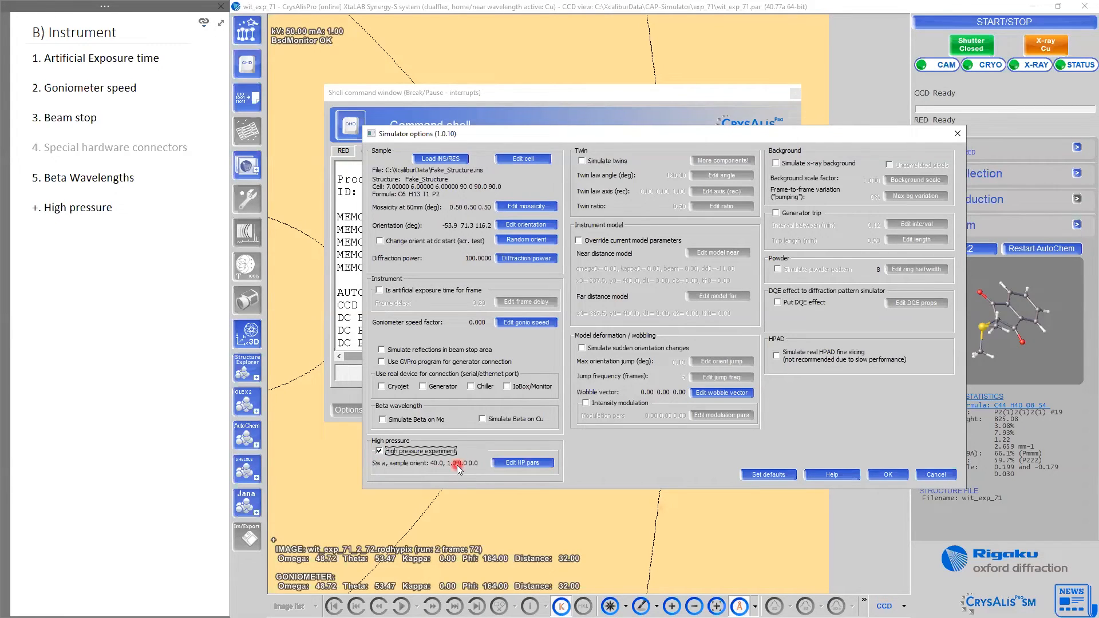
pyautogui.click(379, 452)
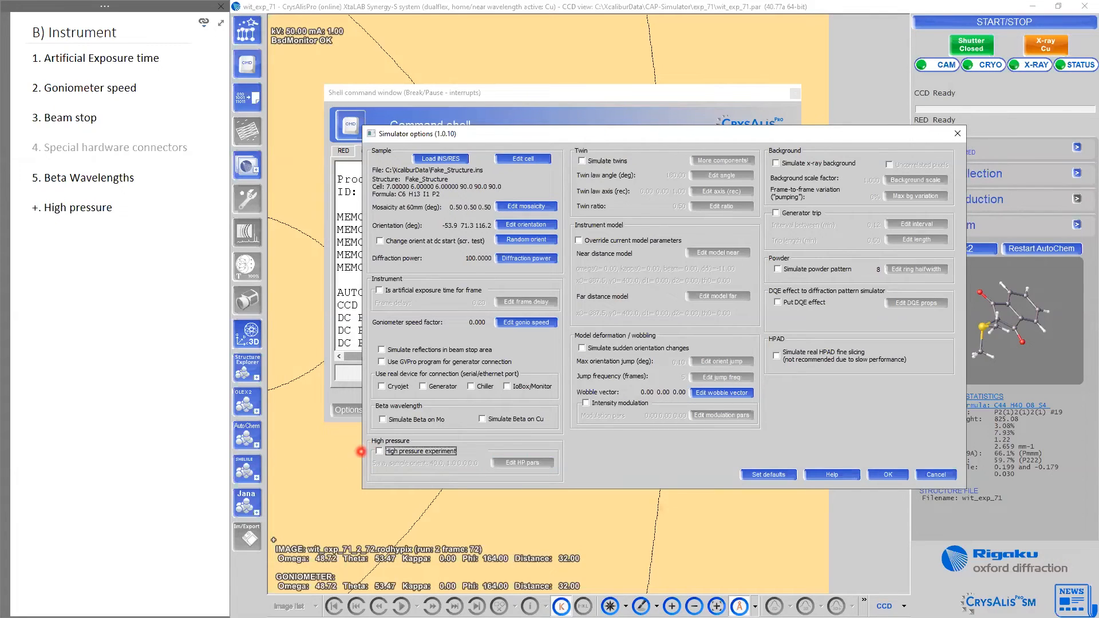
# Step: Bring up the Simulating imperfect data notes, enable twin simulation, and set the twin law angle to 2 degrees
pyautogui.click(65, 280)
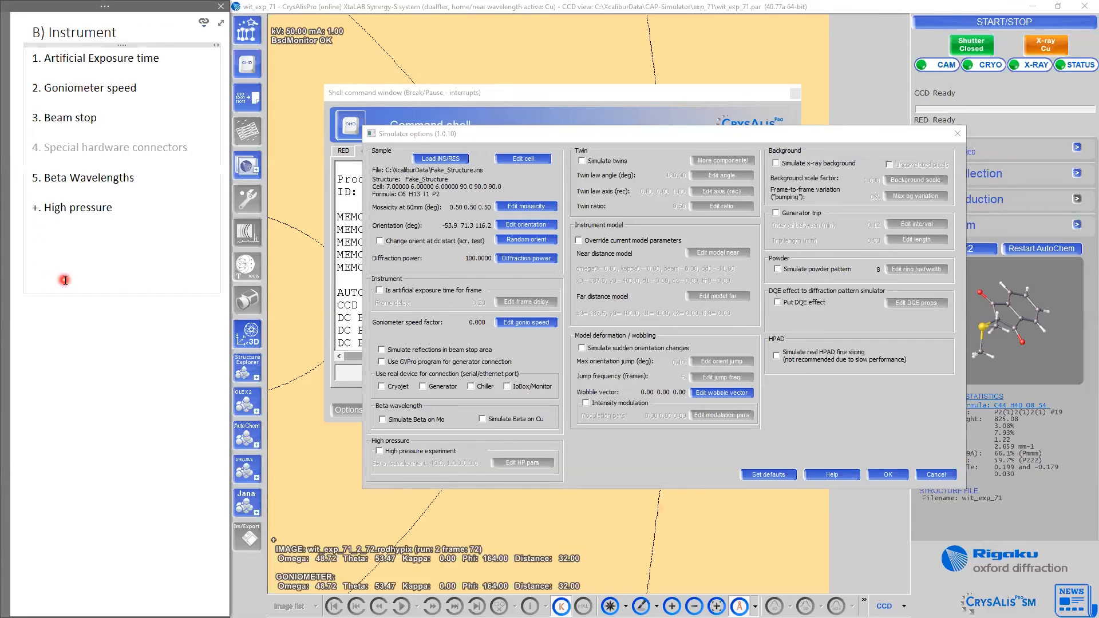
pyautogui.hotkey('ctrl', 'pagedown')
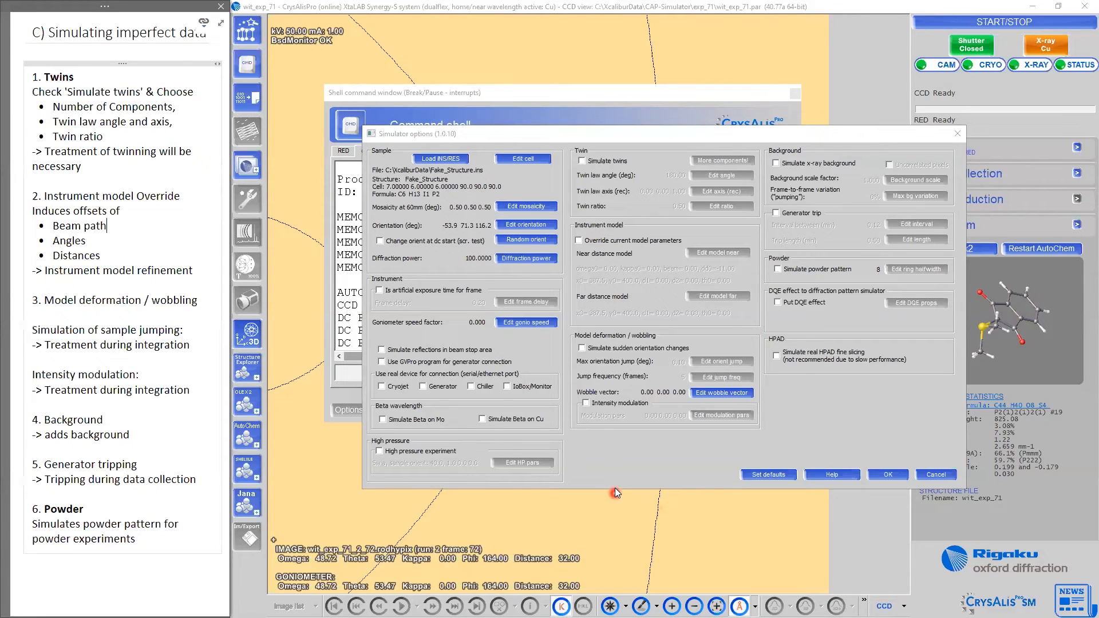
pyautogui.click(613, 454)
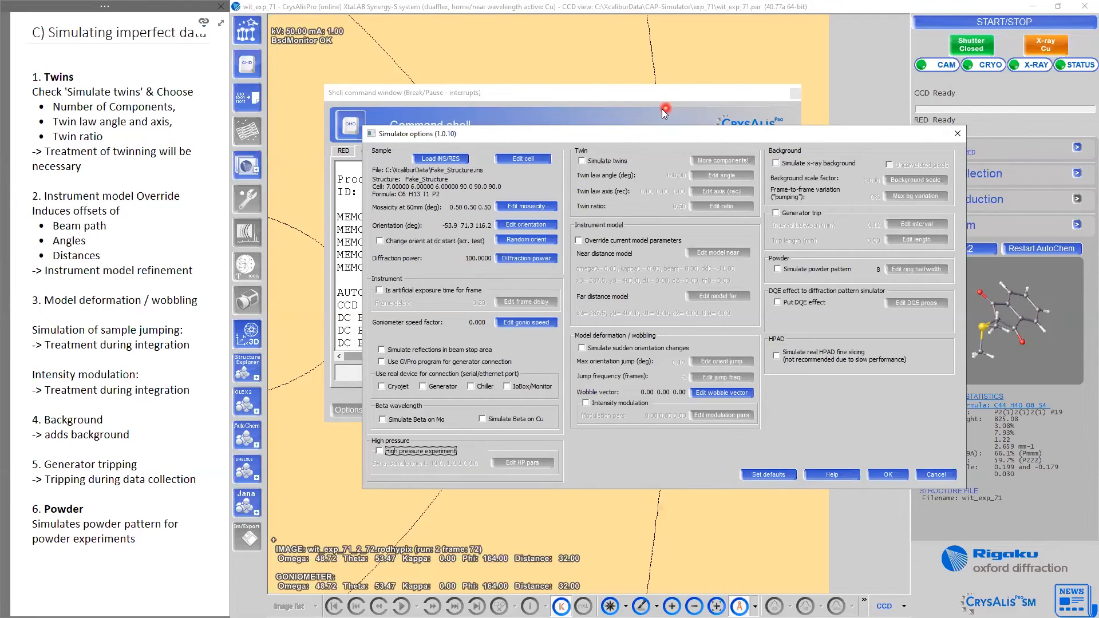
pyautogui.click(621, 161)
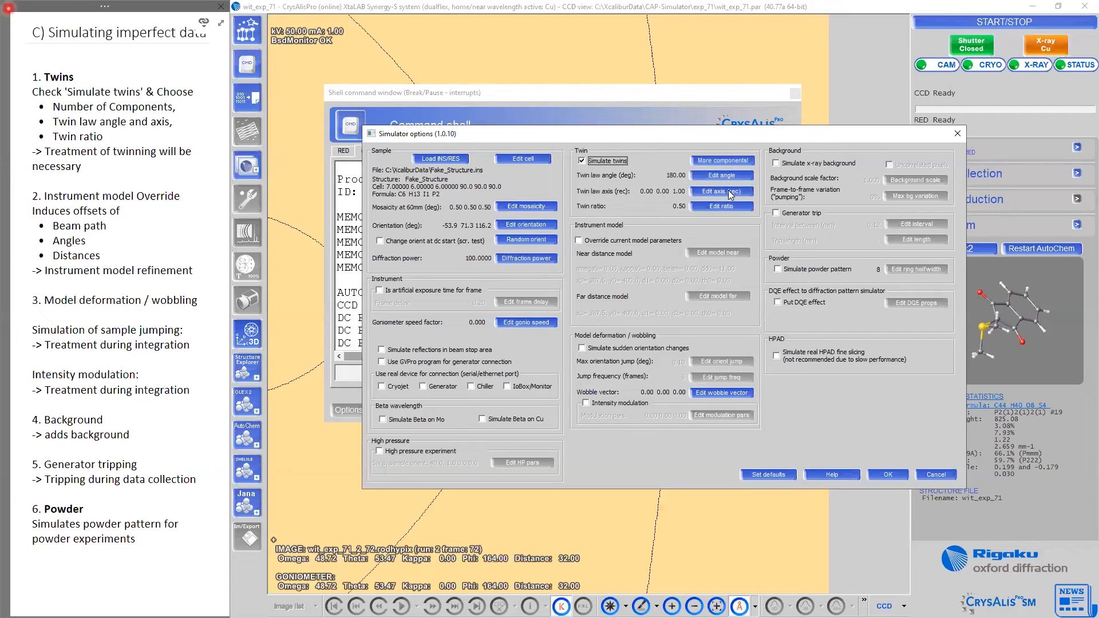
pyautogui.click(728, 173)
pyautogui.write('2')
pyautogui.press('Return')
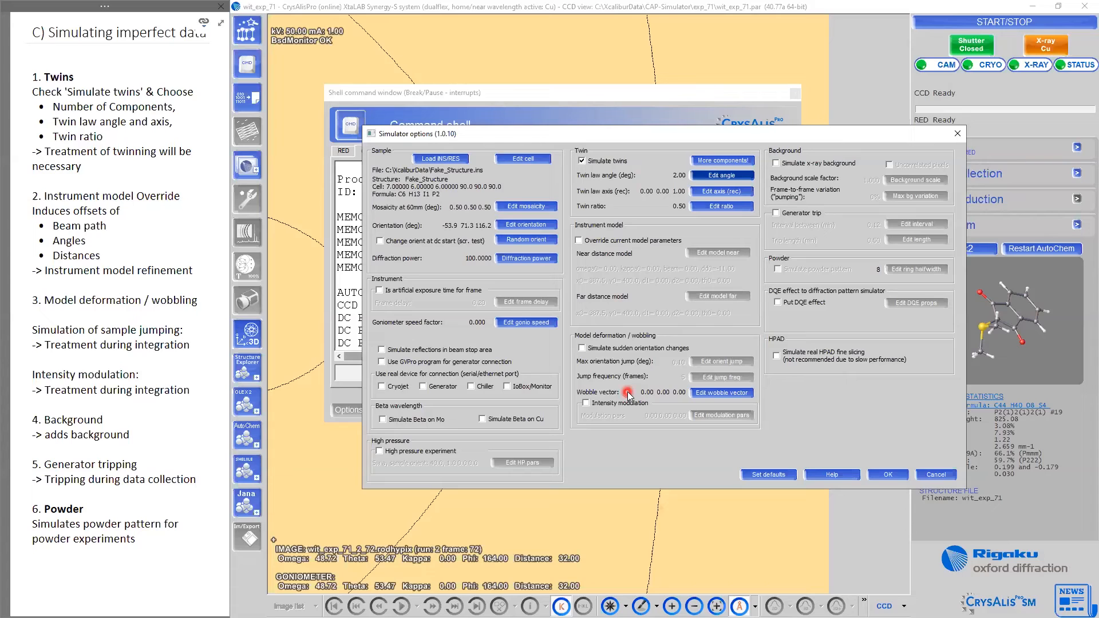
# Step: Enable x-ray background simulation and set the background scale factor to 5
pyautogui.click(803, 166)
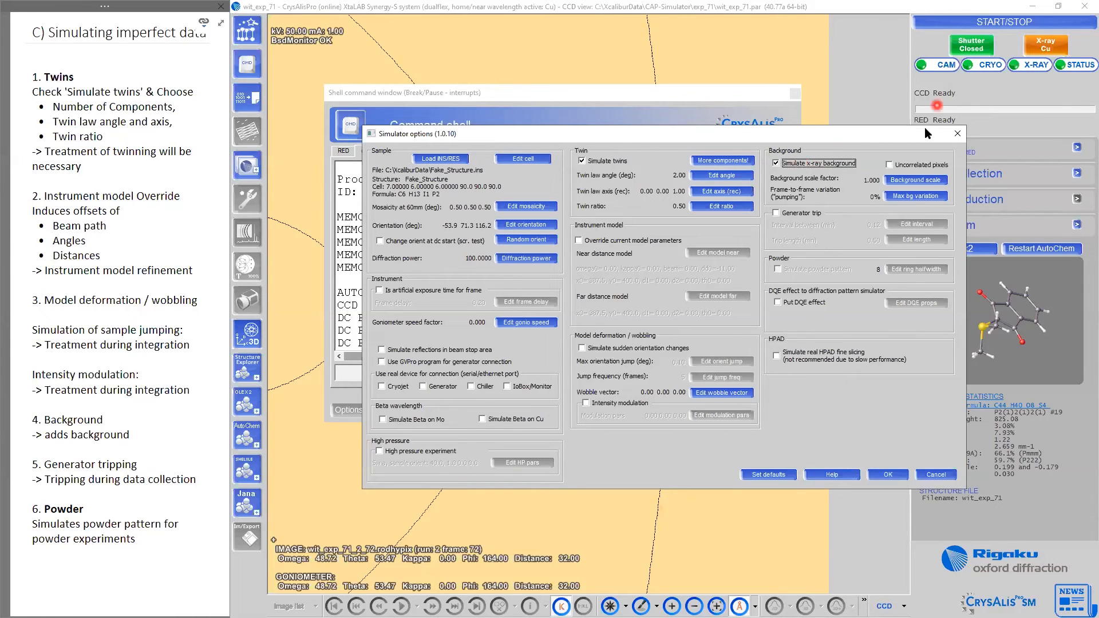
pyautogui.click(908, 181)
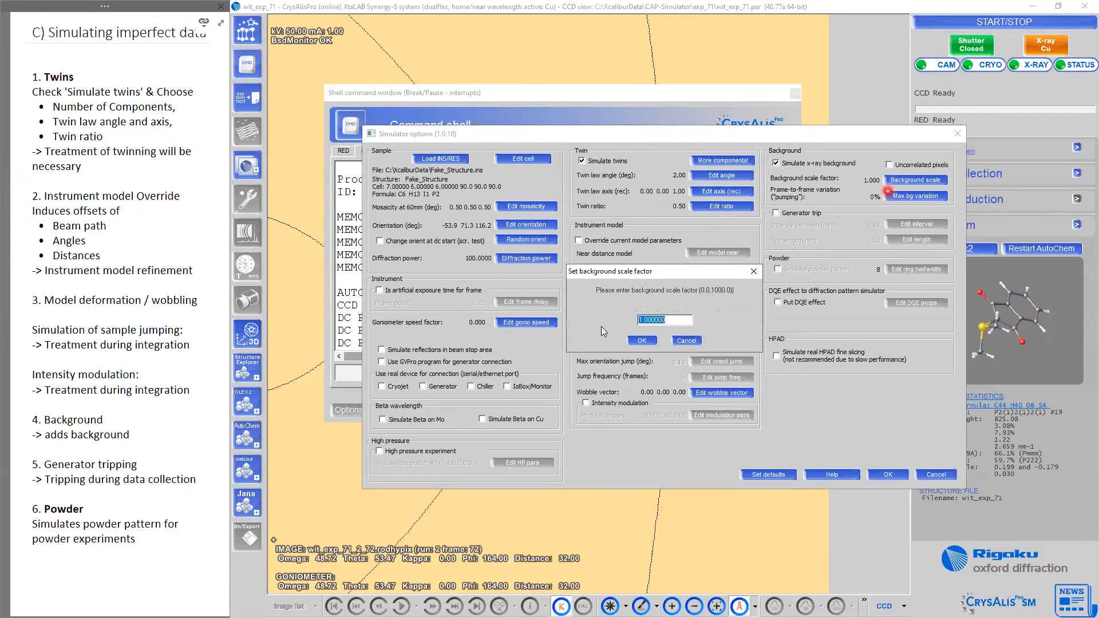
pyautogui.write('5')
pyautogui.click(644, 341)
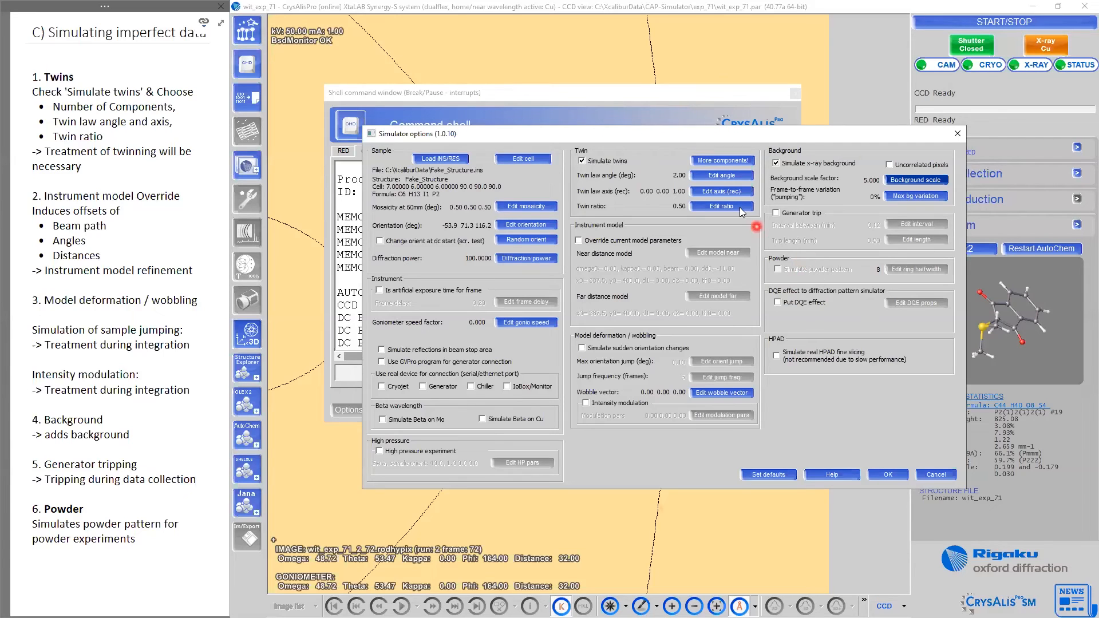
# Step: Switch twin simulation off to check the powder pattern option, re-enable it, then accept the simulator options and close the command shell
pyautogui.click(580, 162)
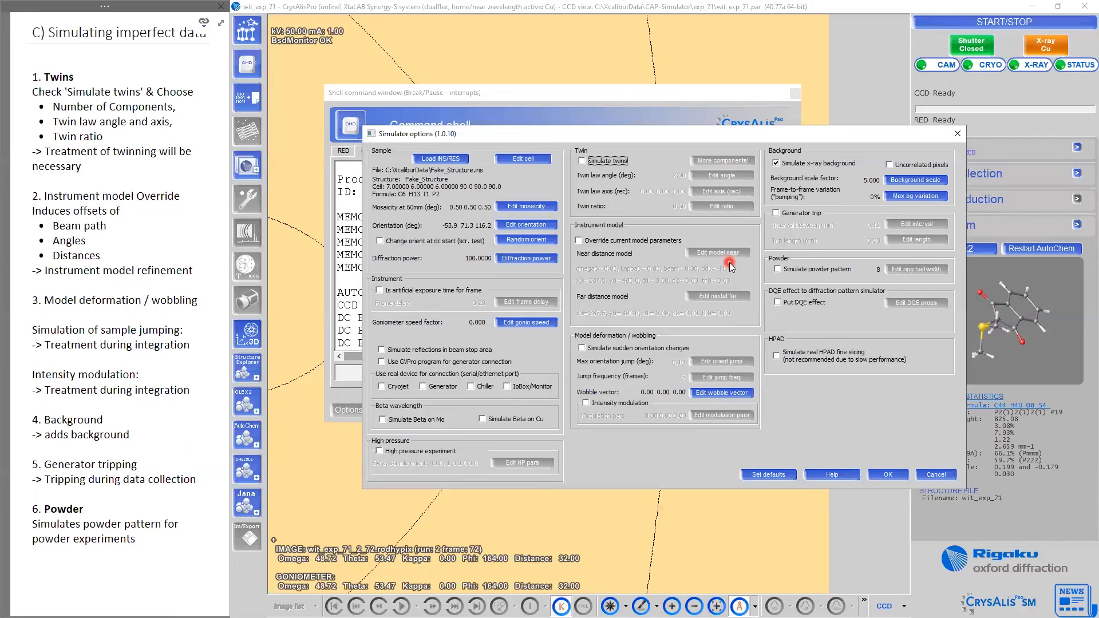
pyautogui.click(582, 160)
pyautogui.click(844, 277)
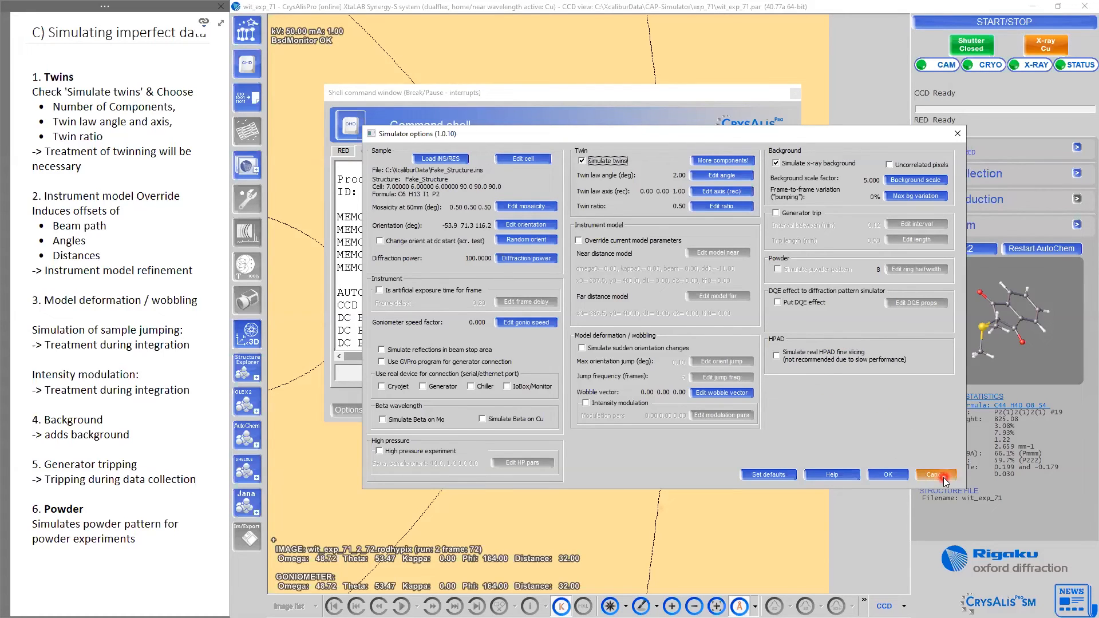
pyautogui.click(892, 475)
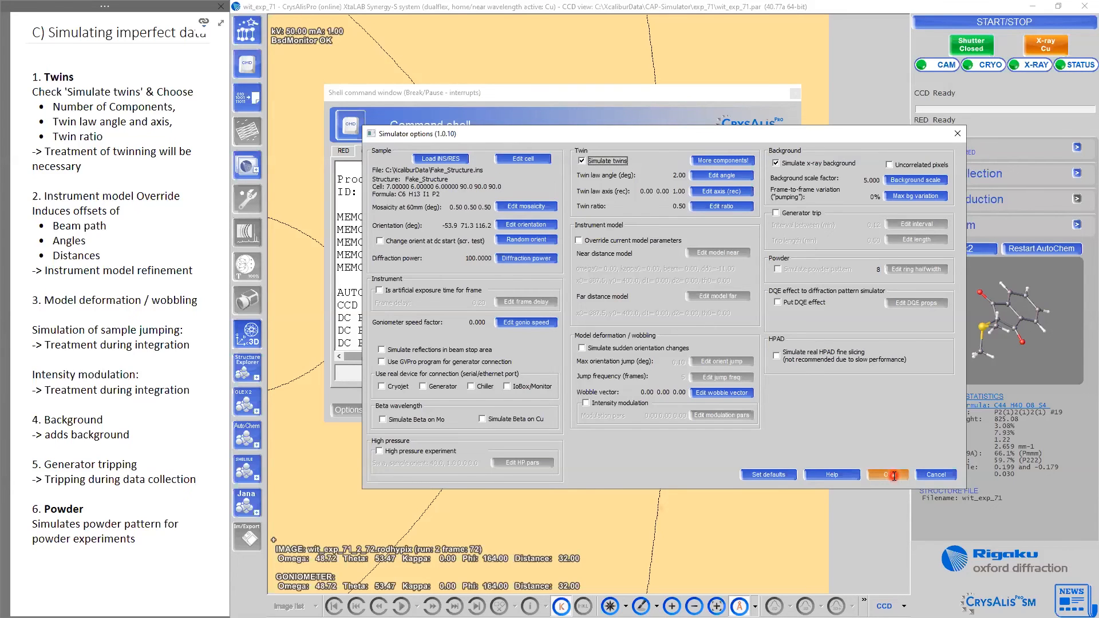
pyautogui.click(796, 93)
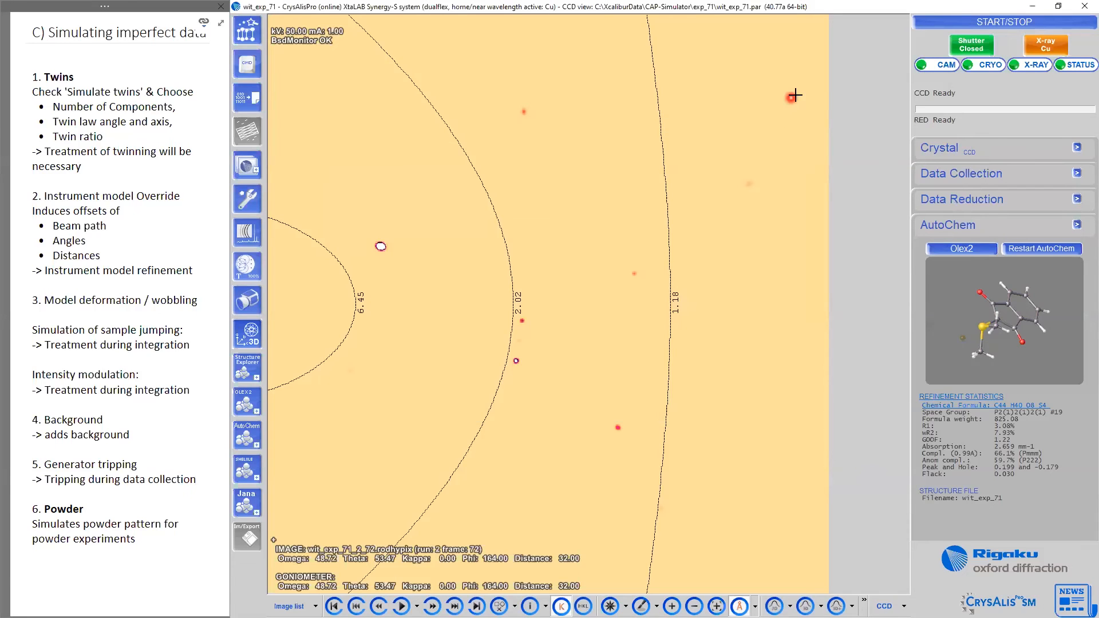
# Step: Start a new experiment and run a screening of the simulated twinned sample
pyautogui.click(992, 23)
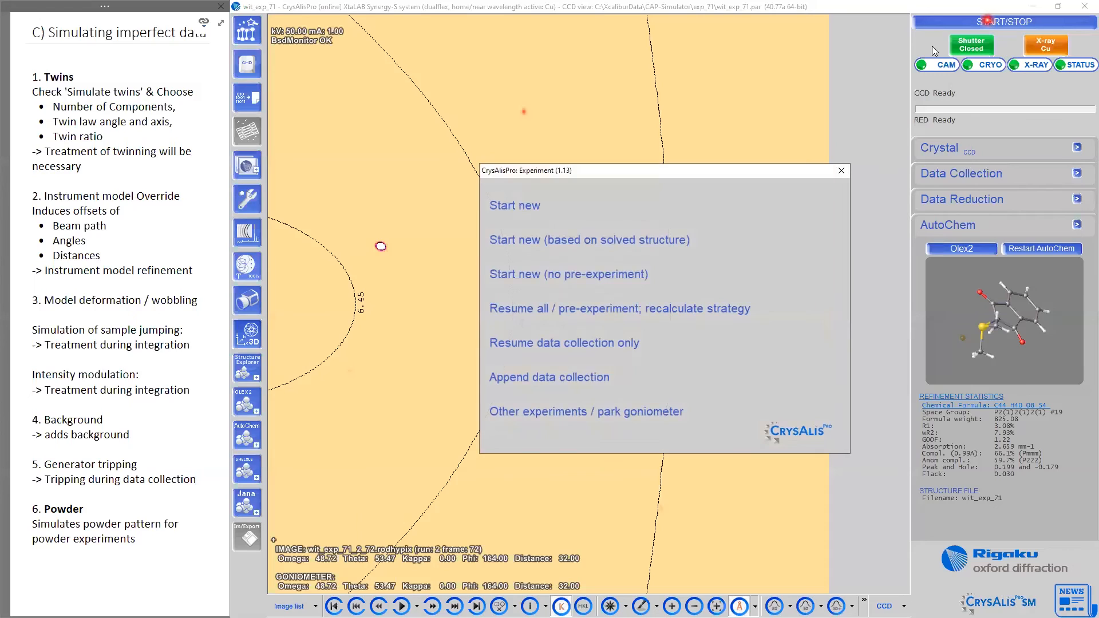
pyautogui.click(526, 207)
pyautogui.click(868, 237)
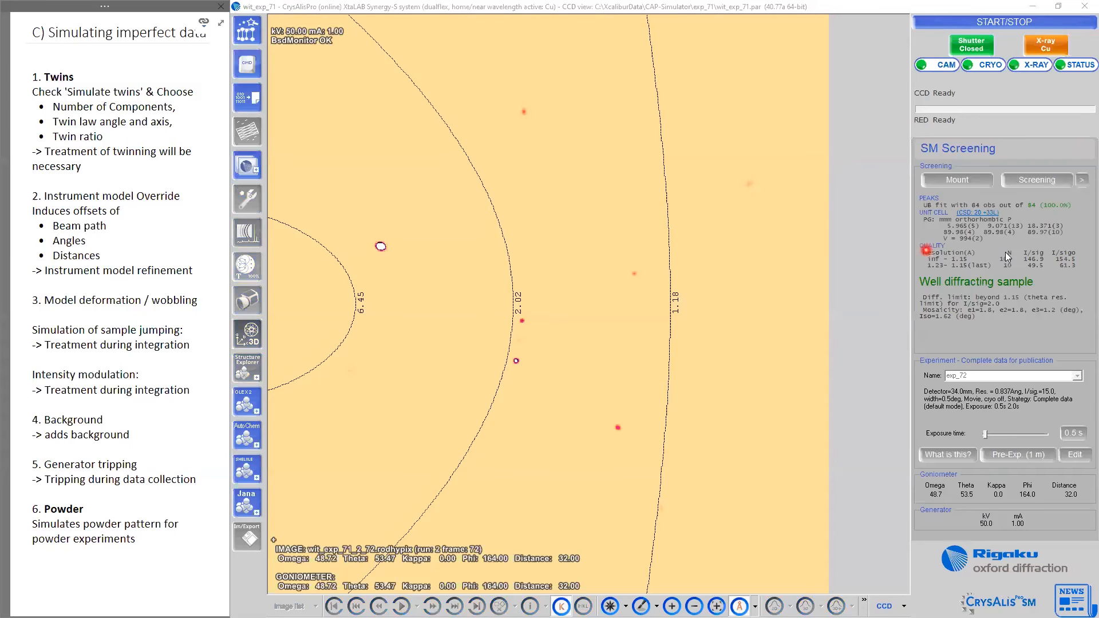
pyautogui.click(930, 241)
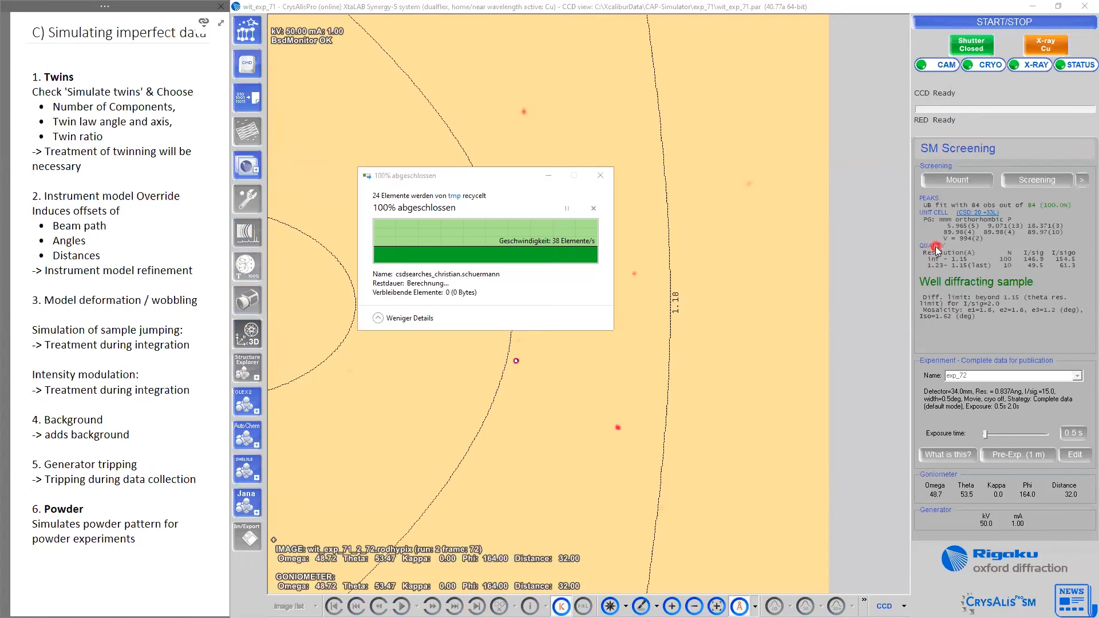
pyautogui.click(1068, 220)
pyautogui.click(1048, 179)
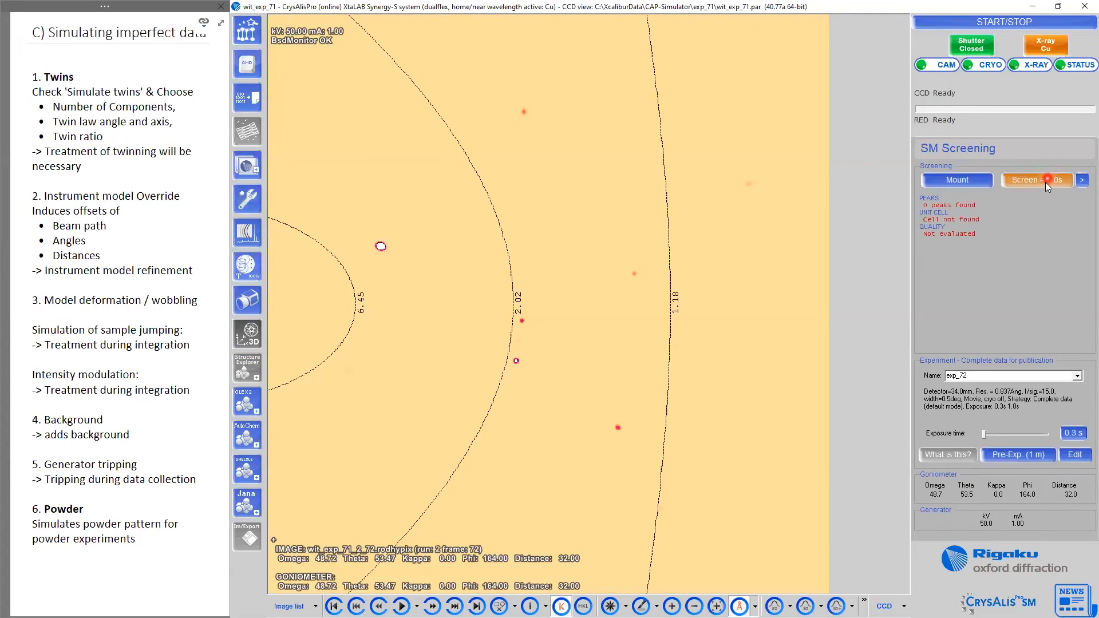
pyautogui.click(1017, 202)
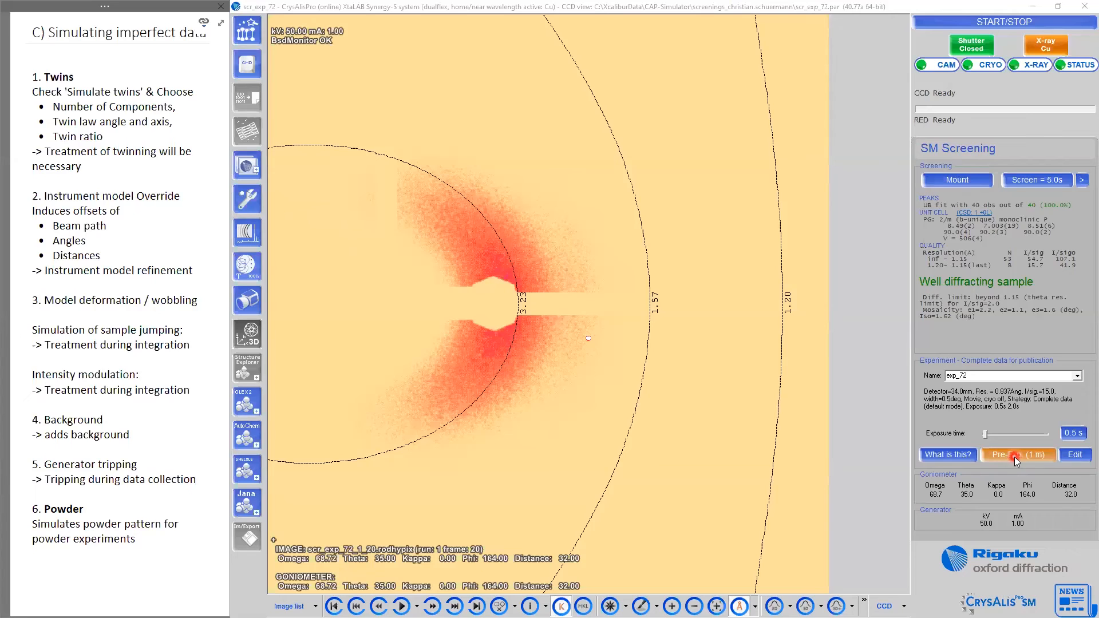
# Step: Start the pre-experiment for exp_72 and inspect its peaks in the 3D reciprocal space viewer along a*, b* and c*
pyautogui.click(1015, 456)
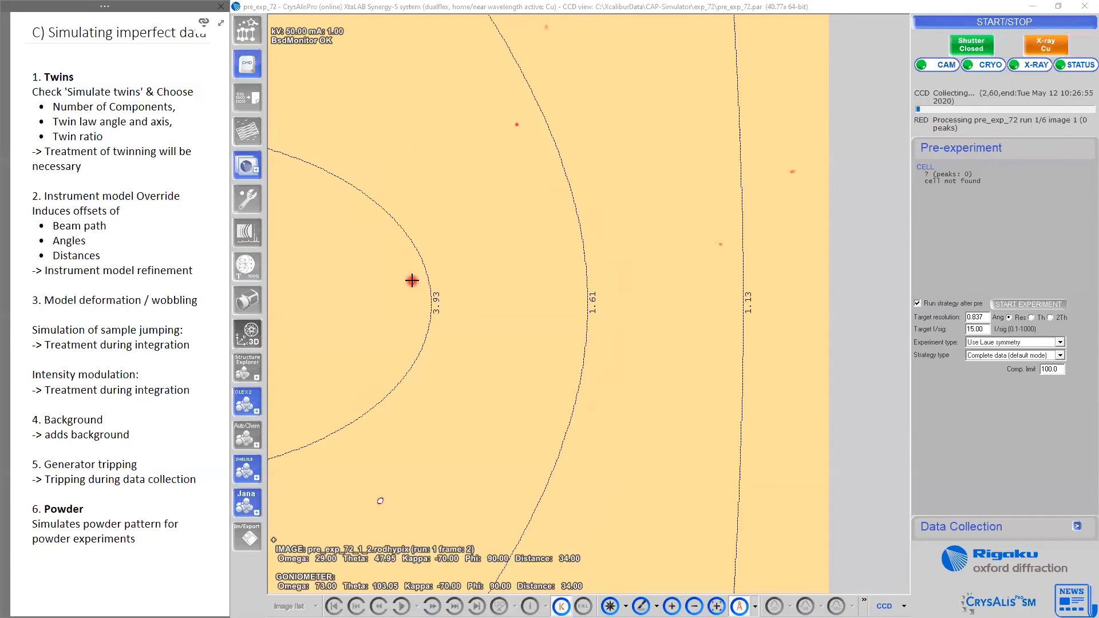
pyautogui.click(249, 345)
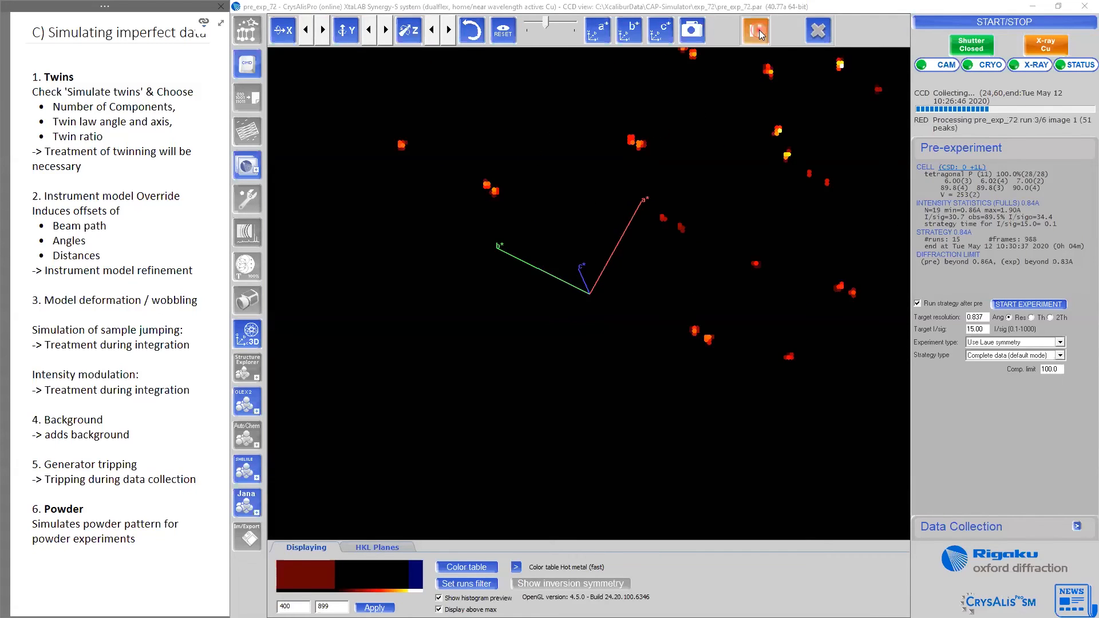
pyautogui.click(604, 33)
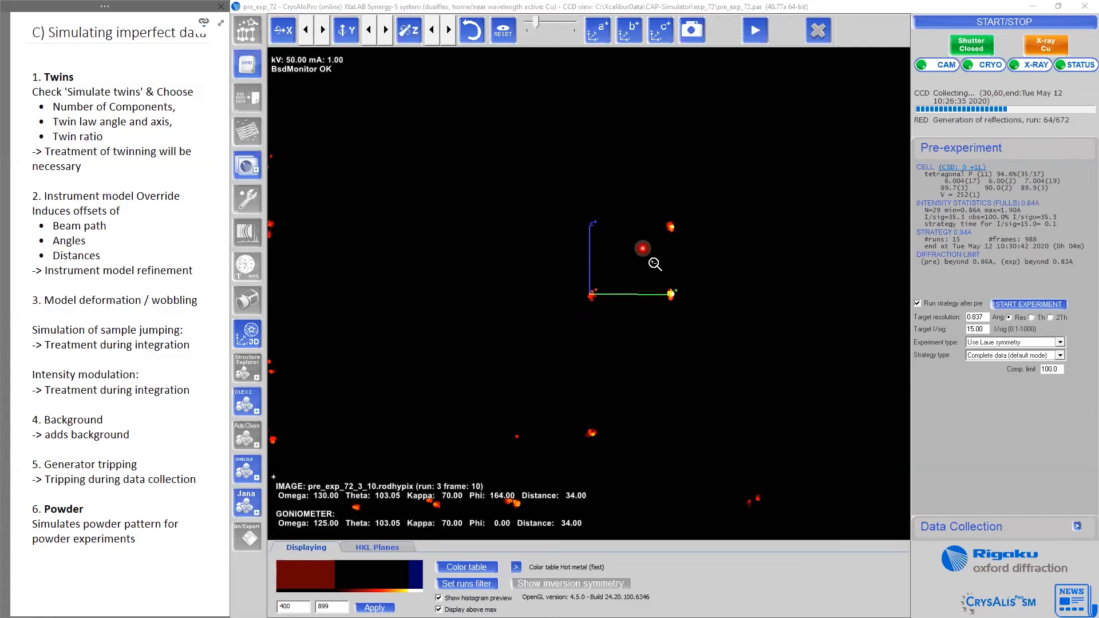
pyautogui.scroll(-5, 659, 362)
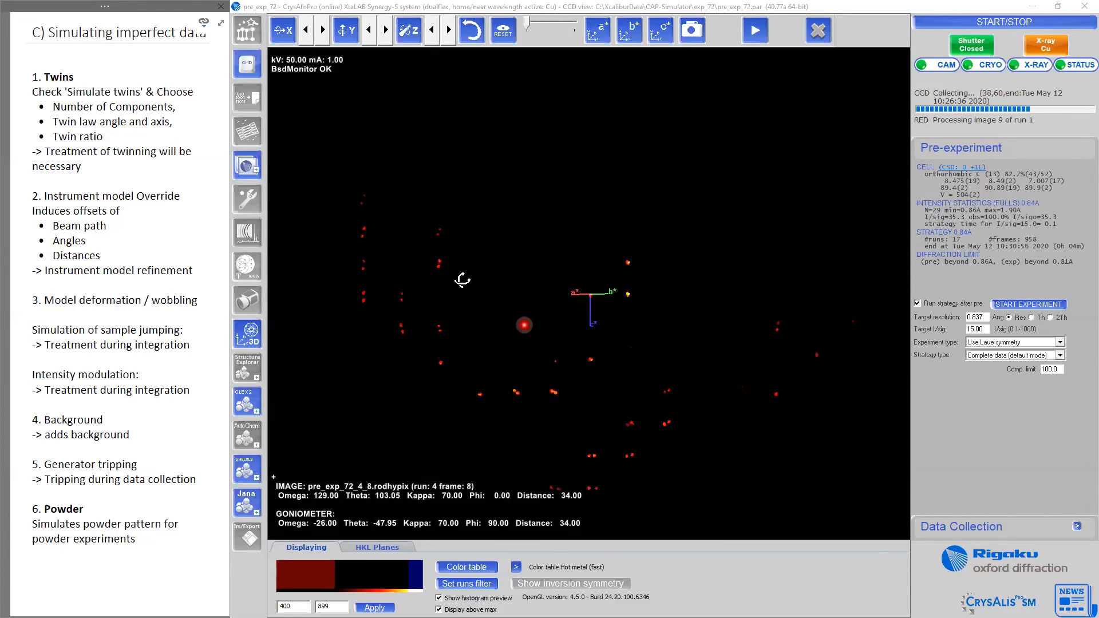
pyautogui.click(630, 33)
pyautogui.click(653, 33)
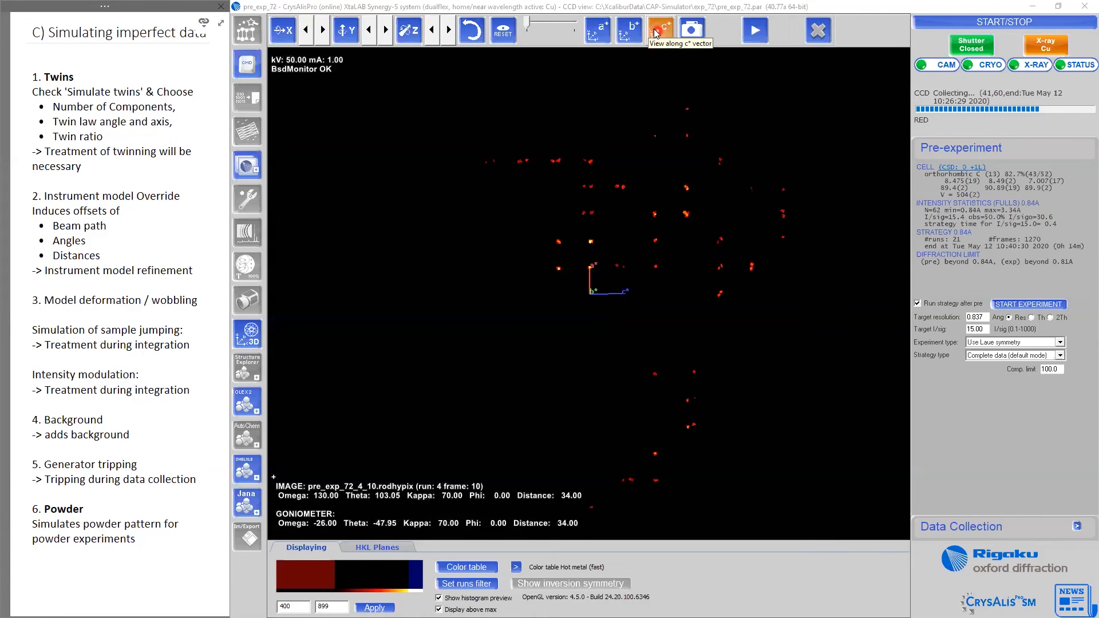
pyautogui.click(656, 30)
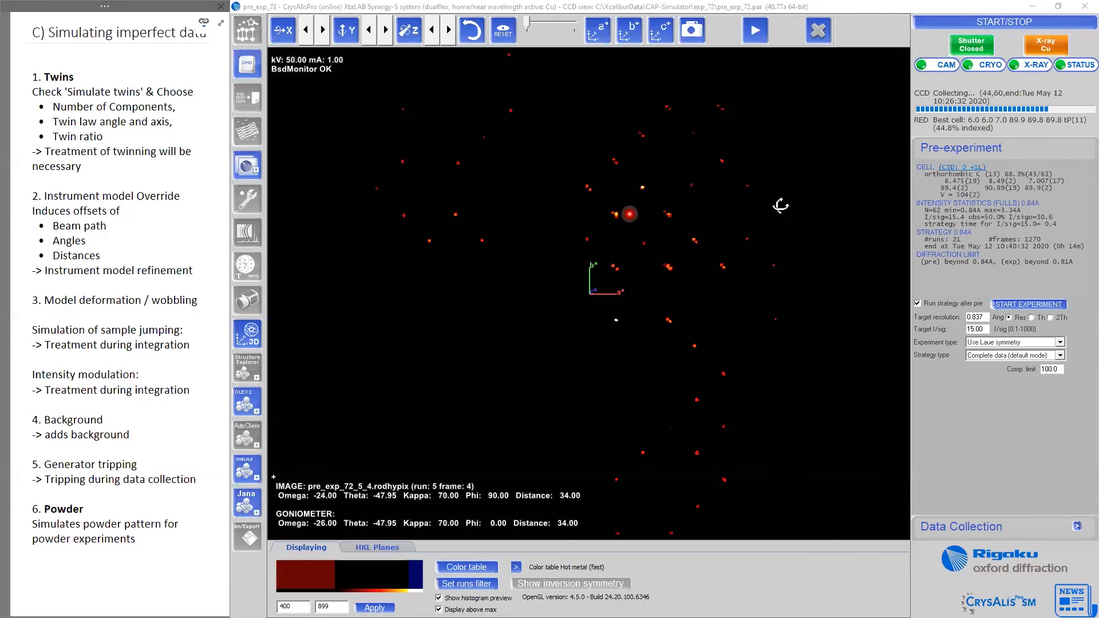
# Step: Stop the running pre-experiment and look over the collected peaks in the 3D reciprocal space view
pyautogui.click(986, 27)
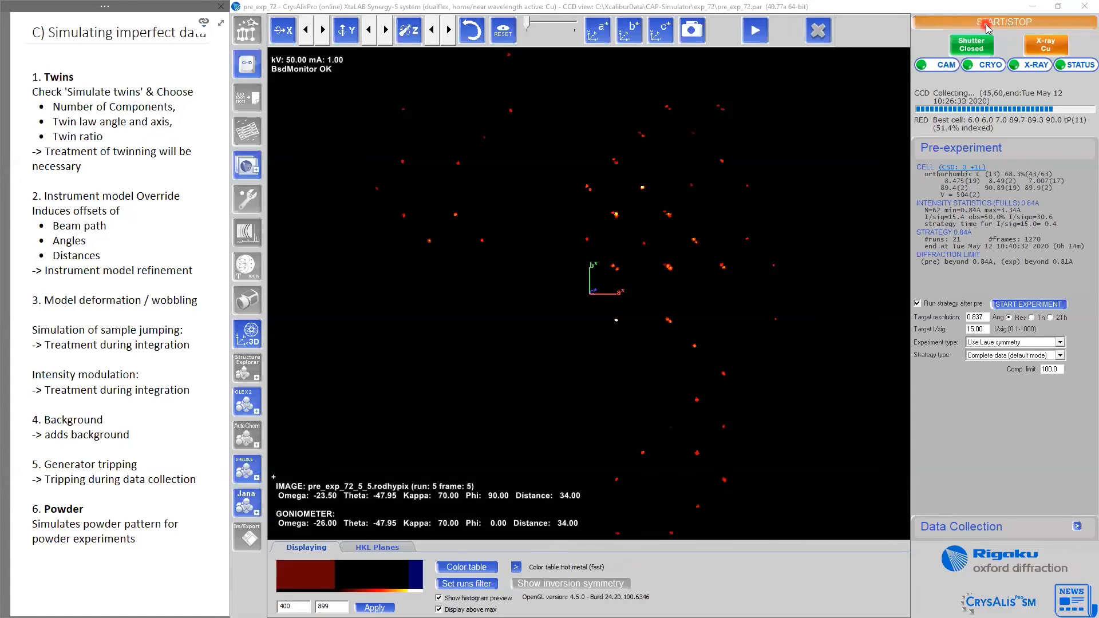
pyautogui.click(606, 275)
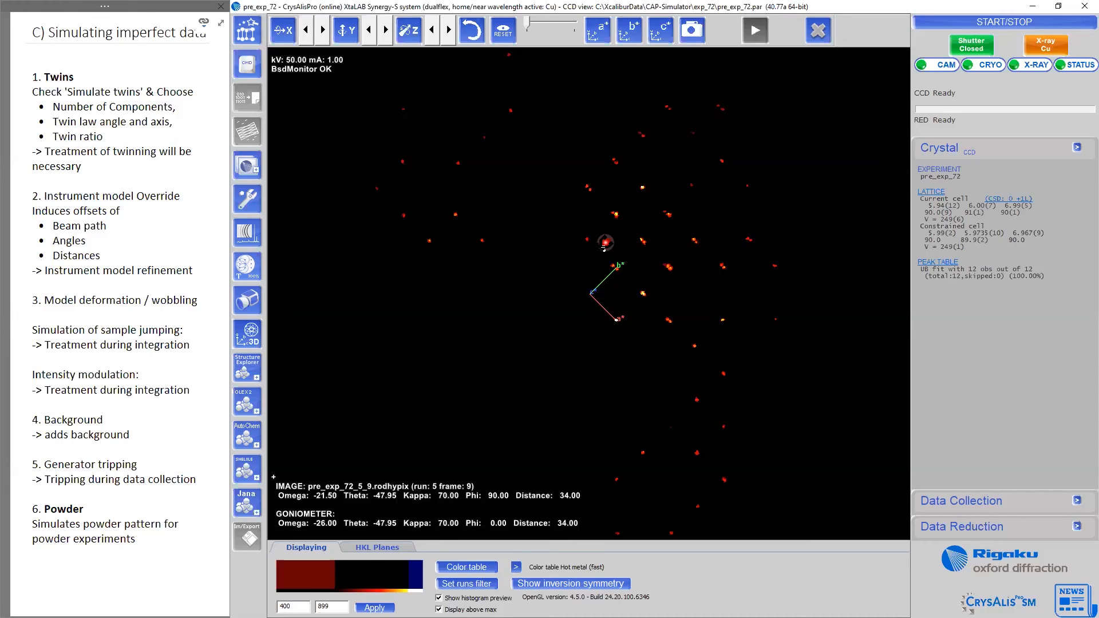
pyautogui.scroll(-1, 766, 247)
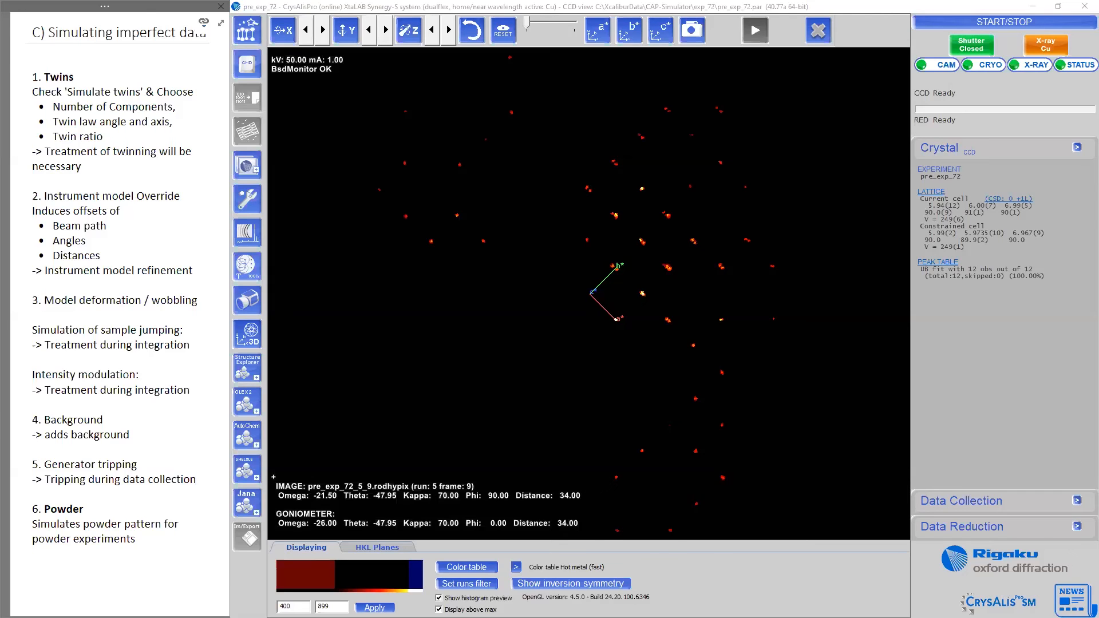
pyautogui.hotkey('alt', 'Tab')
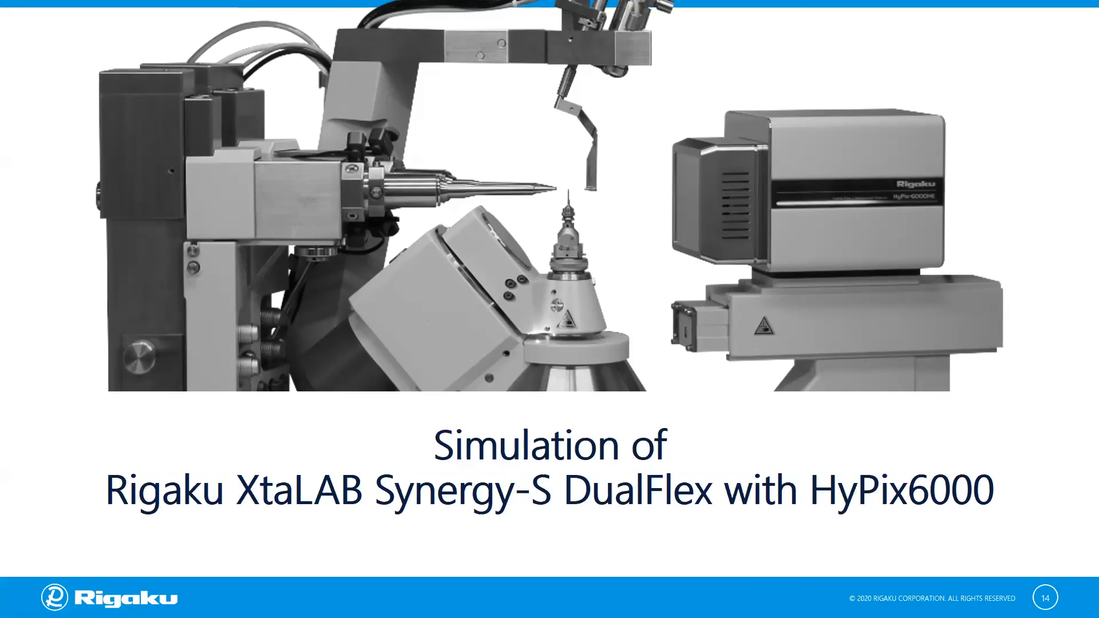
pyautogui.press('Right')
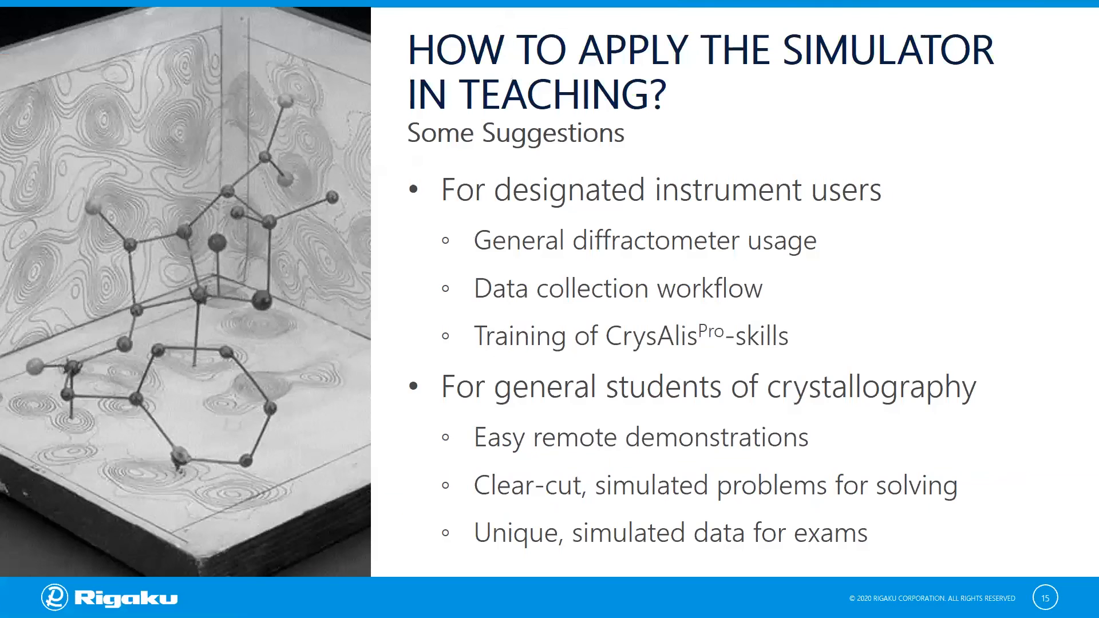